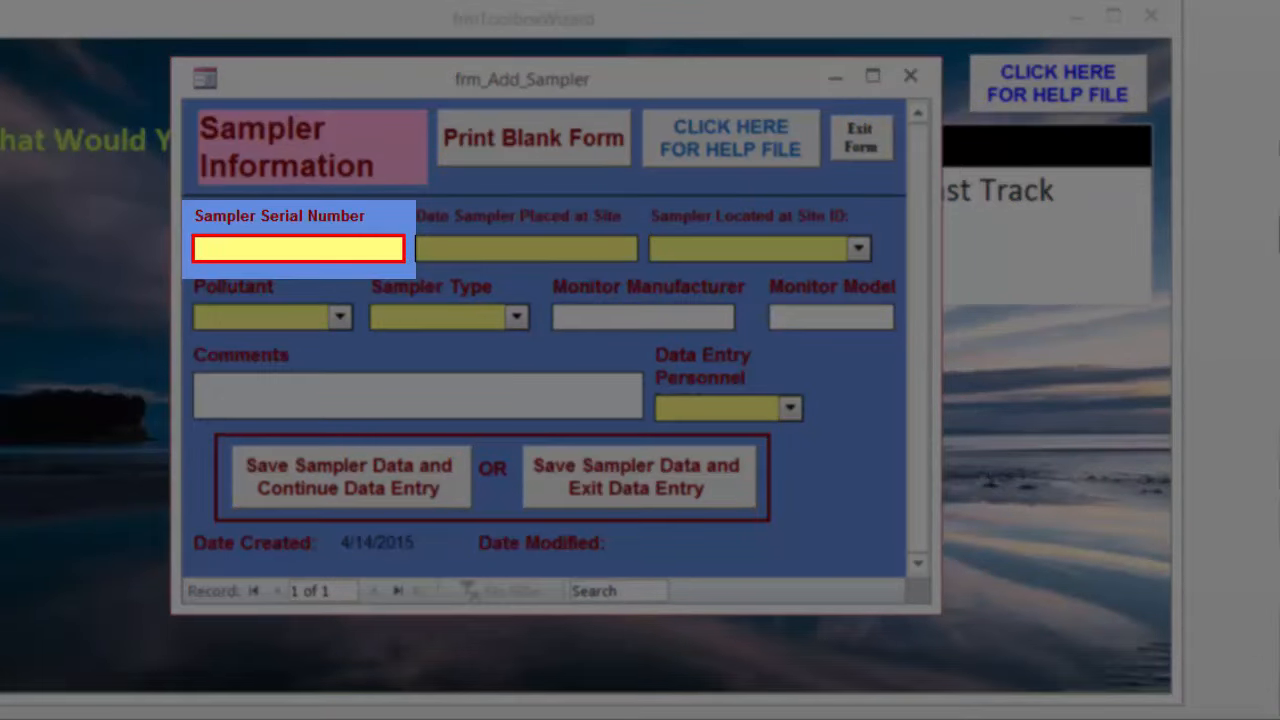
Enter serial number INPM25 and placement date 2/1/2013 for a new sampler
type("INPM25")
key("Tab")
type("2/")
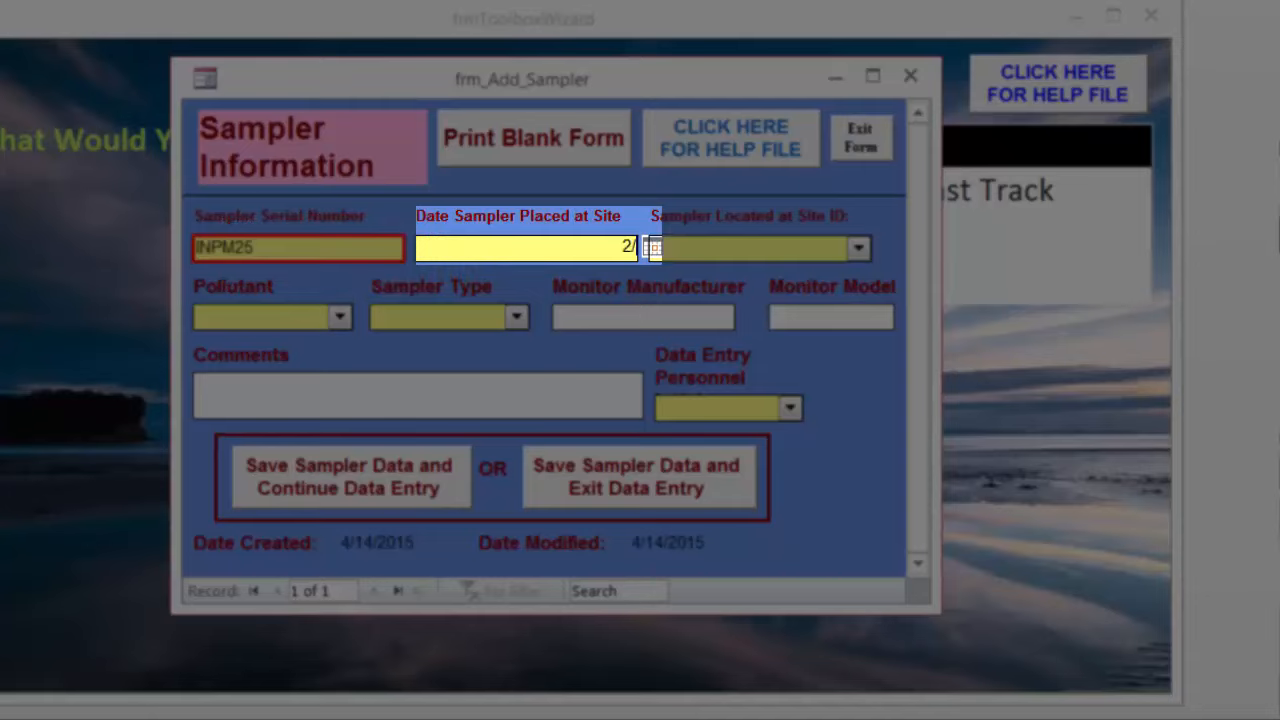
type("1/2013")
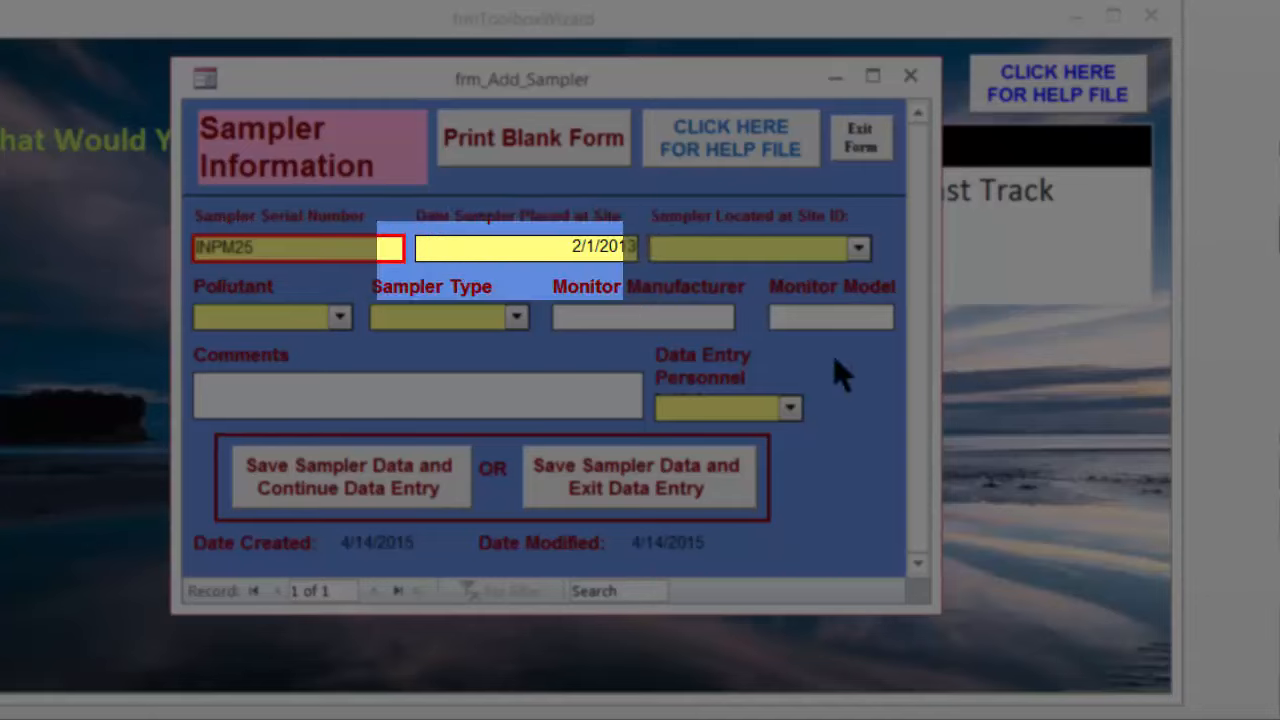
key("Tab")
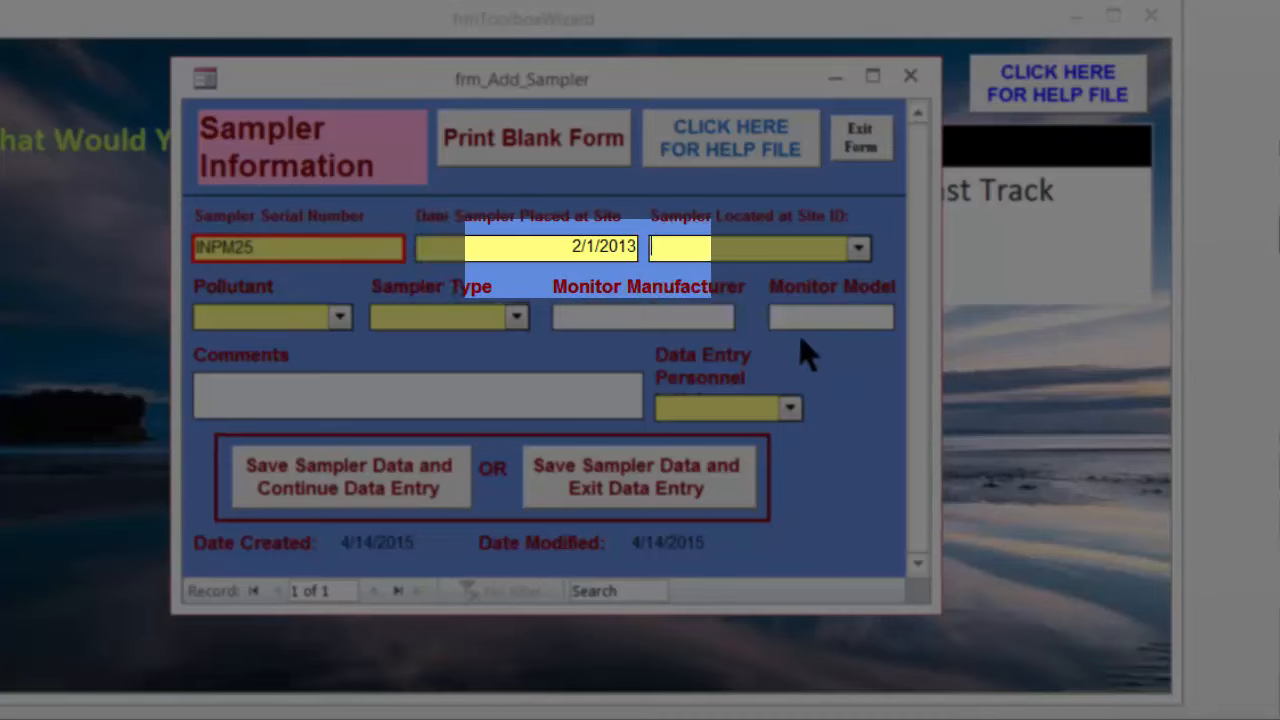
Set the sampler's site ID to S46 and its pollutant to PM25-CONT
left_click(858, 250)
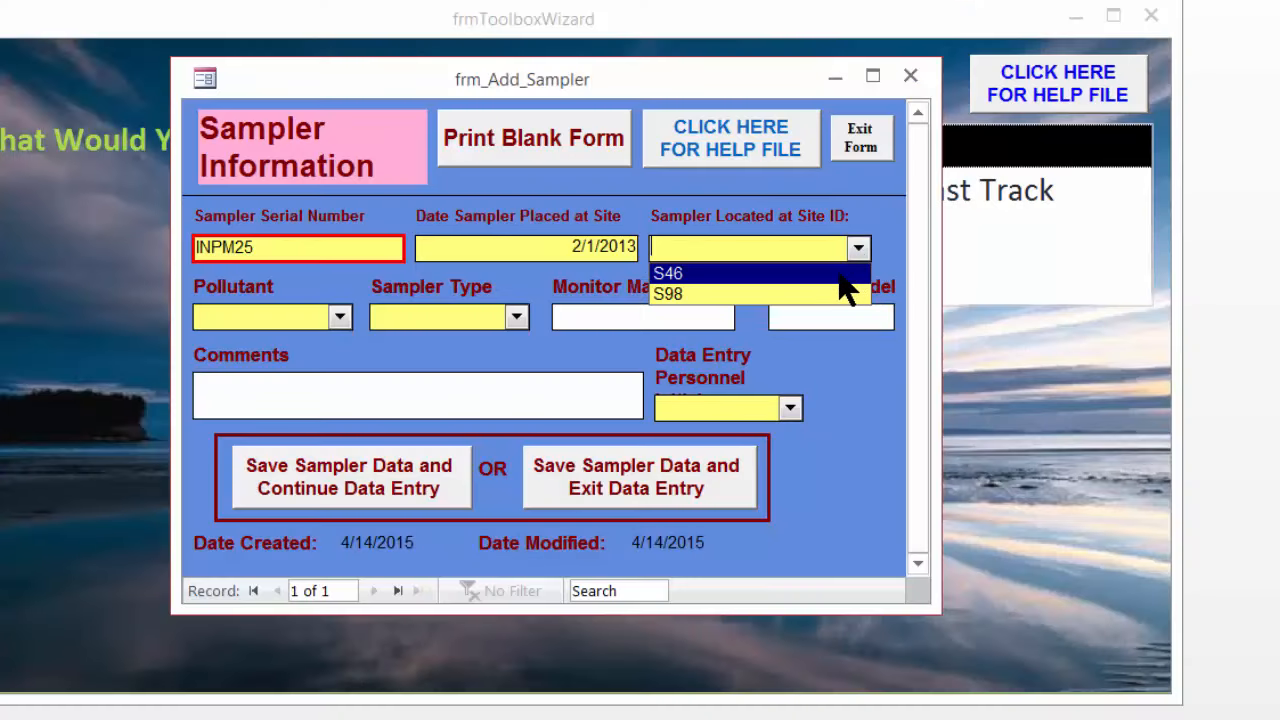
left_click(840, 274)
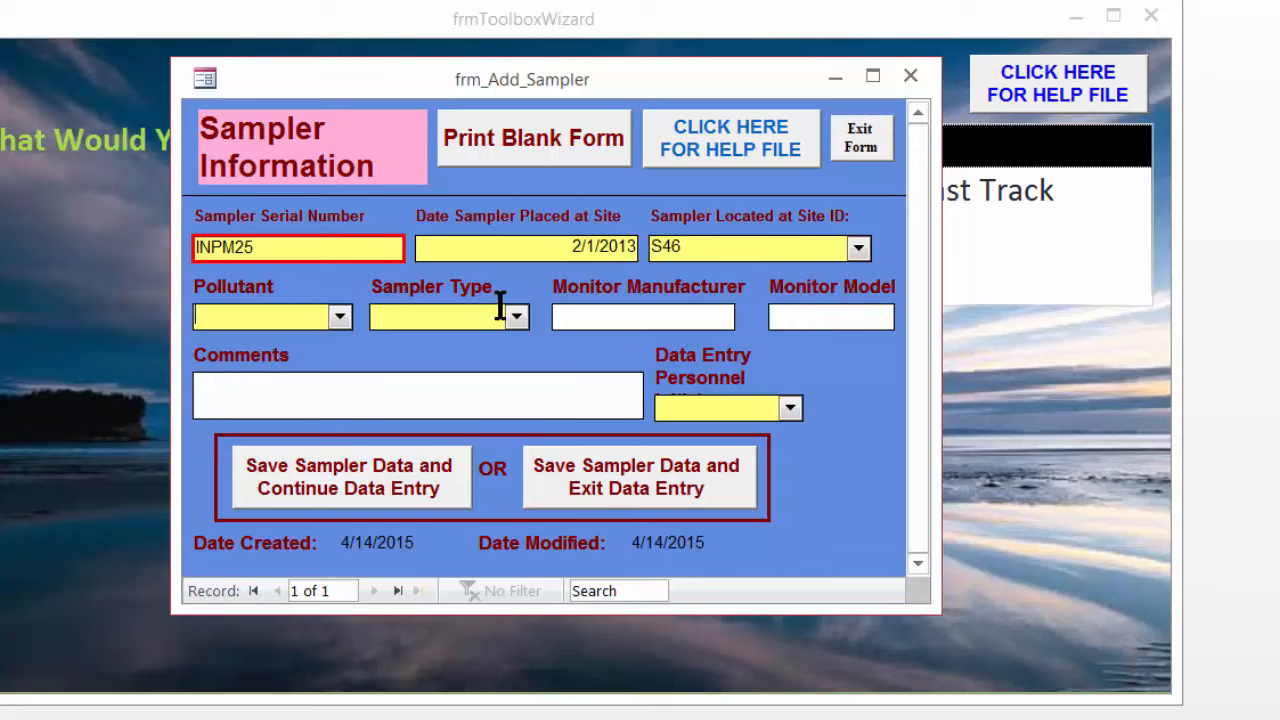
left_click(340, 317)
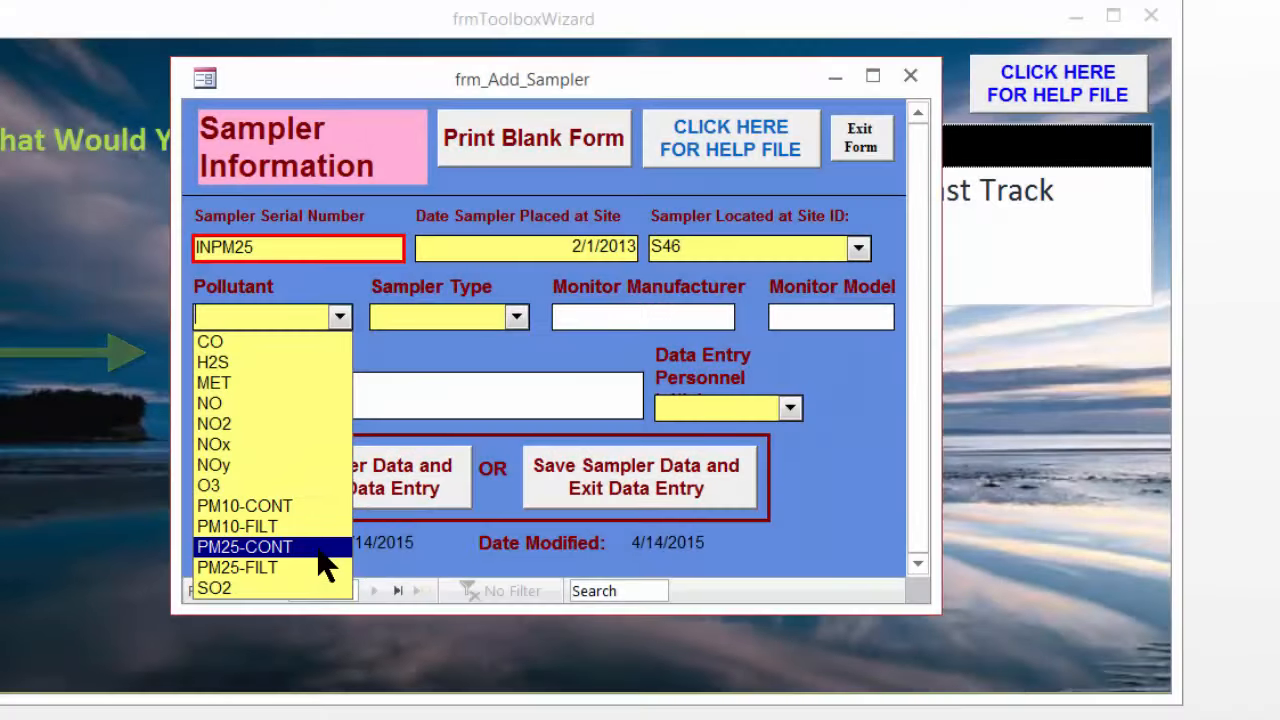
left_click(318, 553)
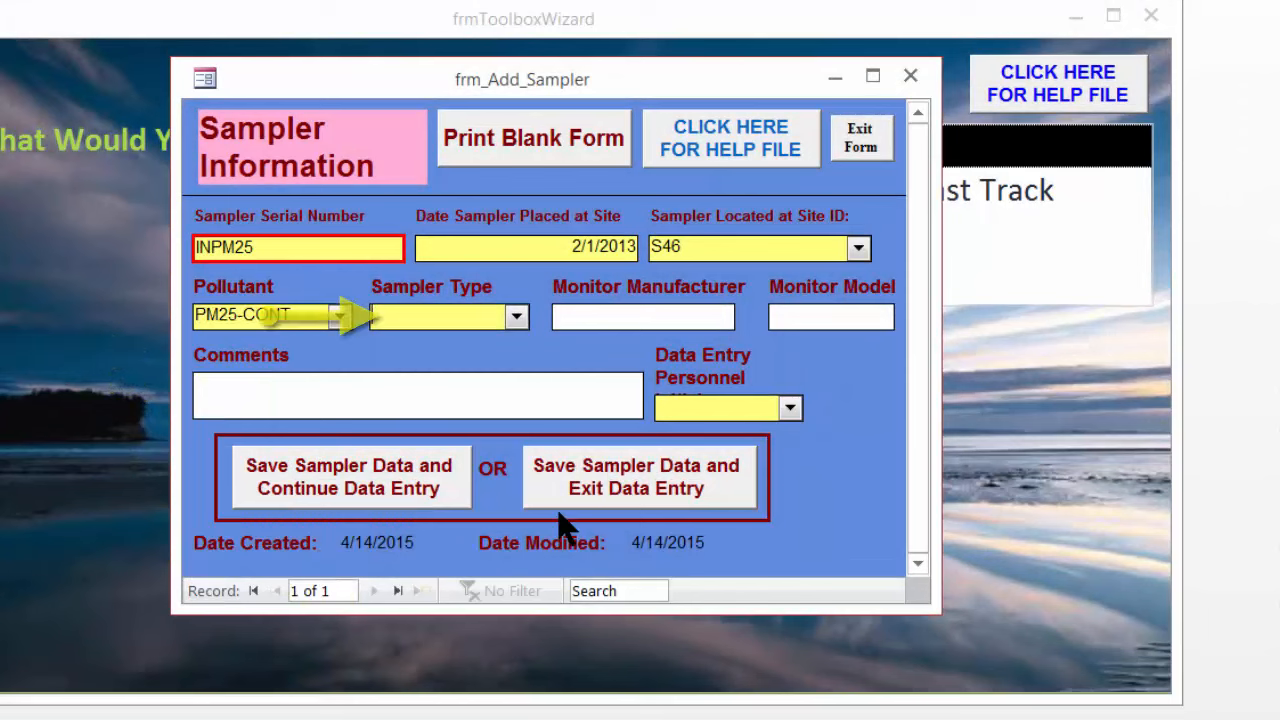
Set the sampler type to Primary and pick the first listed data entry personnel
left_click(515, 320)
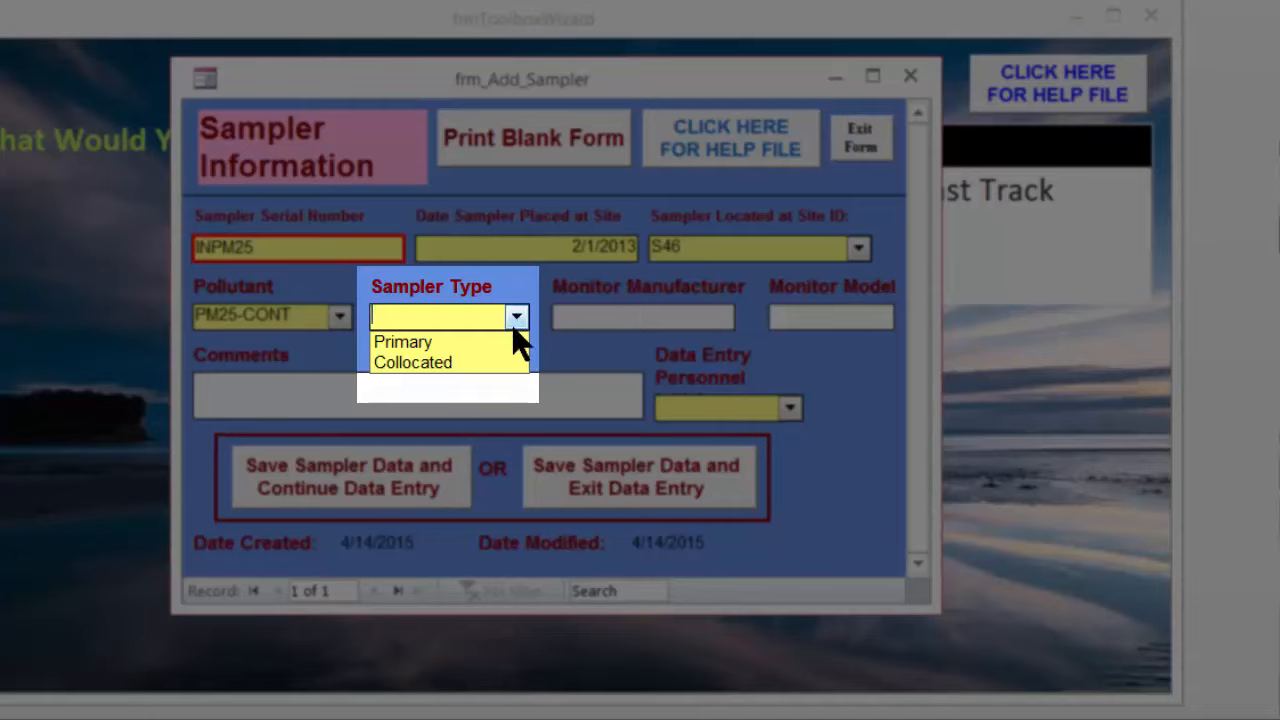
left_click(506, 342)
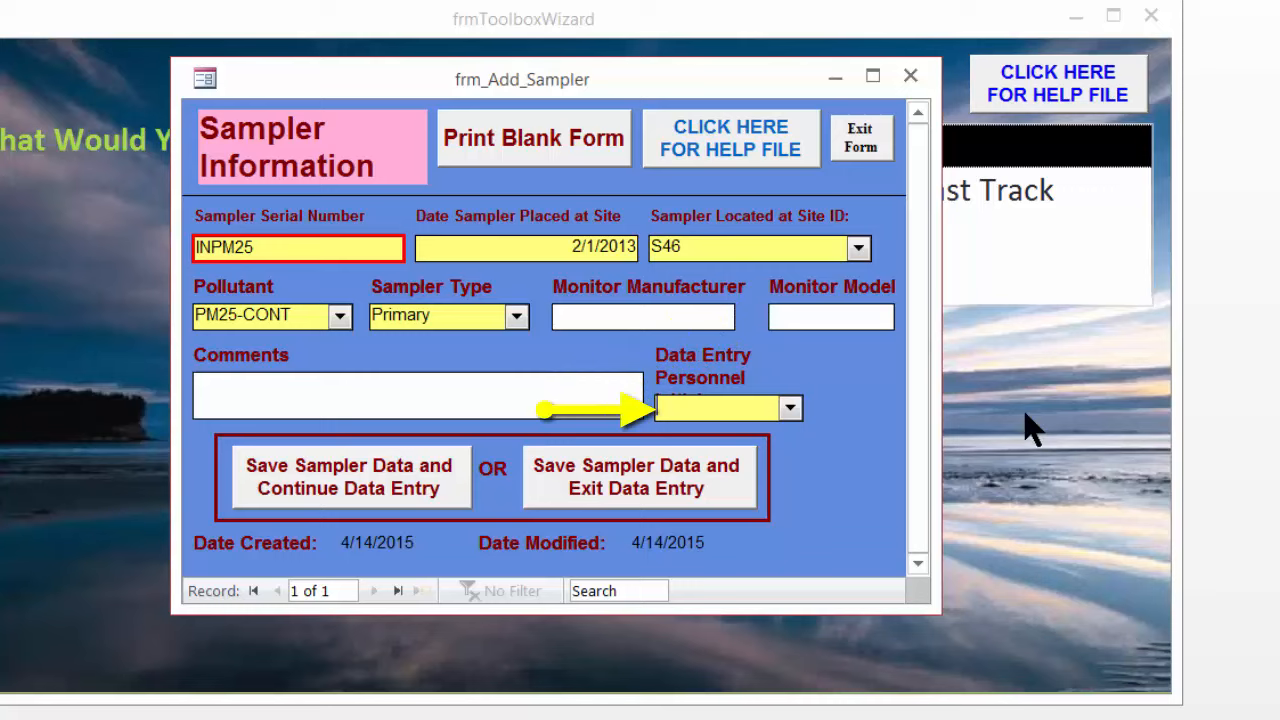
left_click(790, 407)
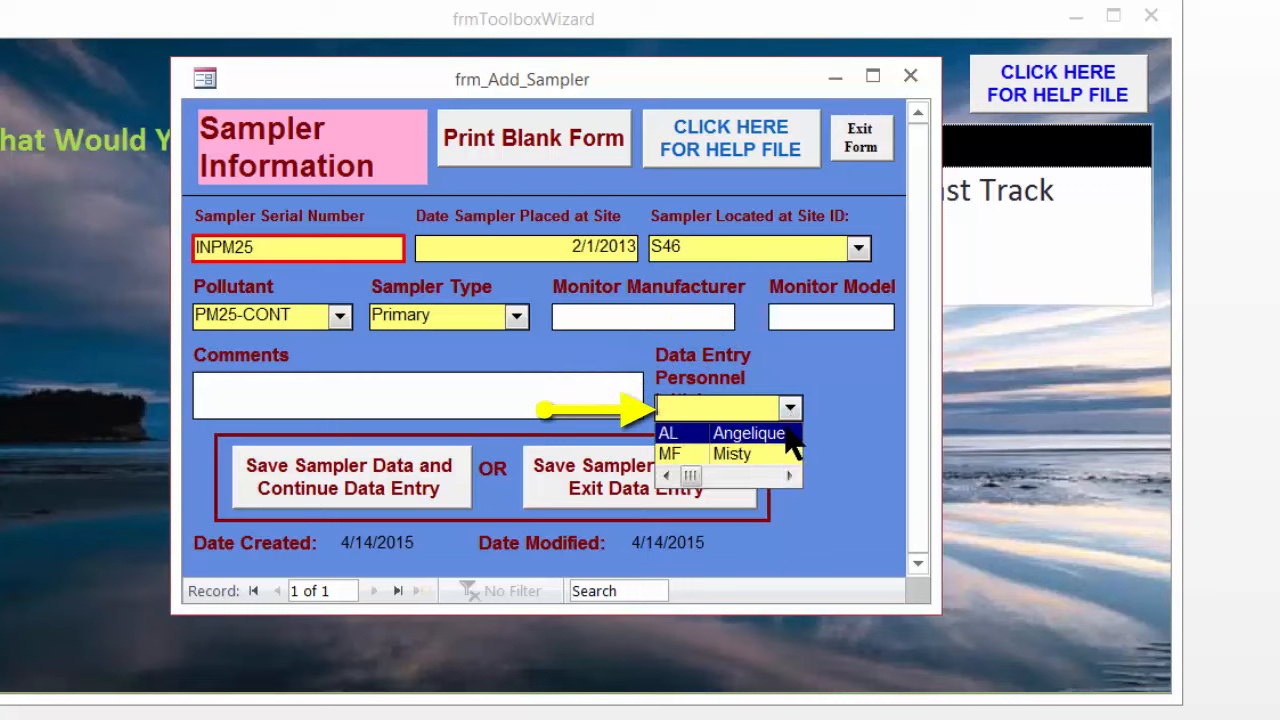
left_click(780, 433)
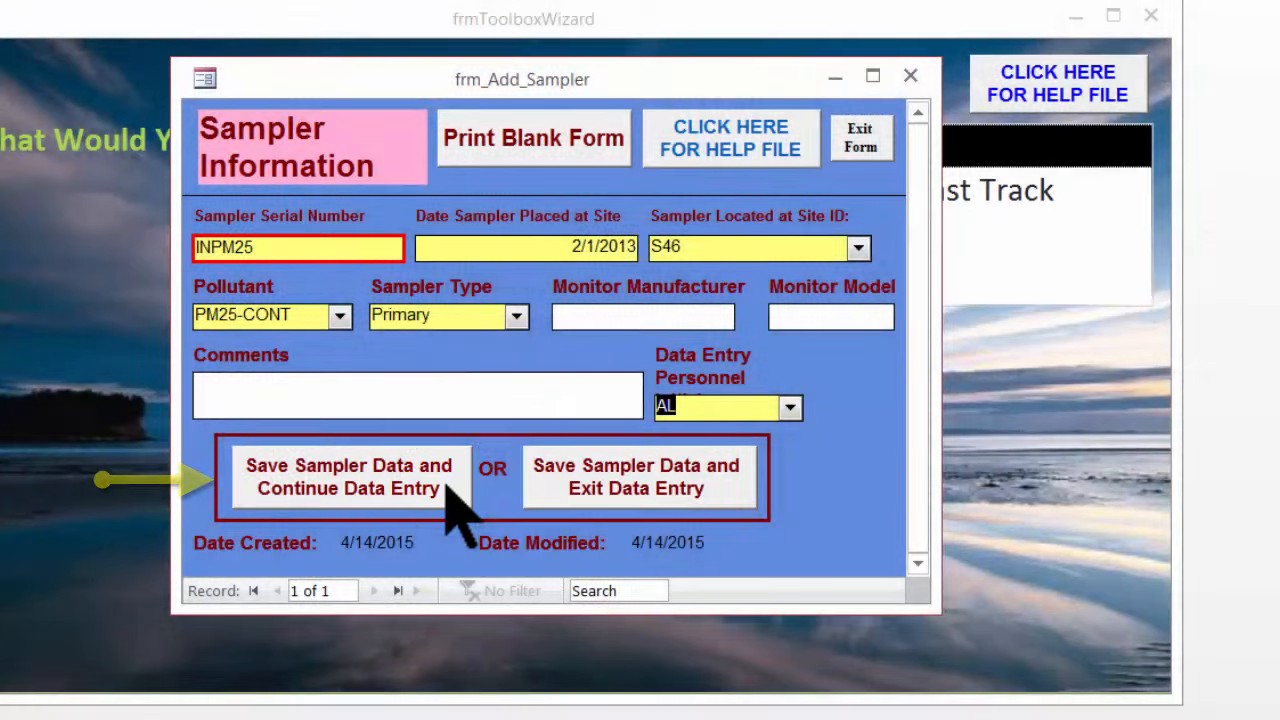
Save the sampler and continue data entry, accepting all four append confirmations
left_click(446, 487)
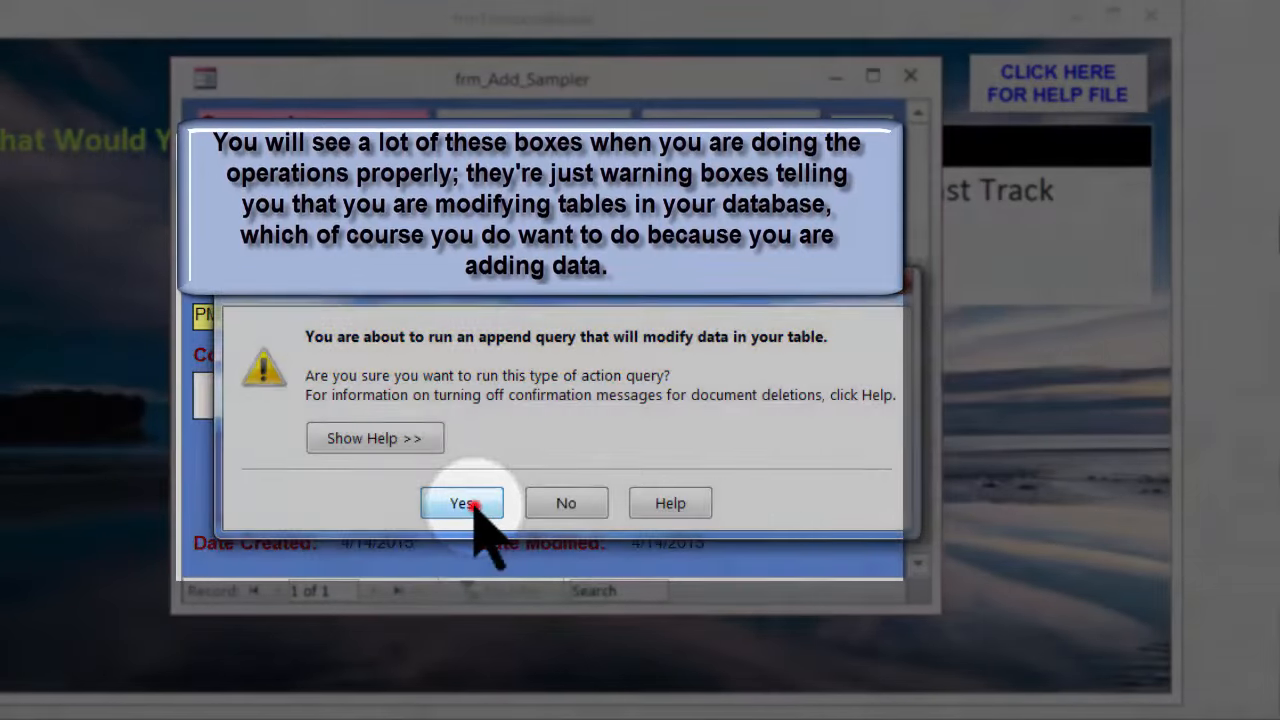
left_click(470, 506)
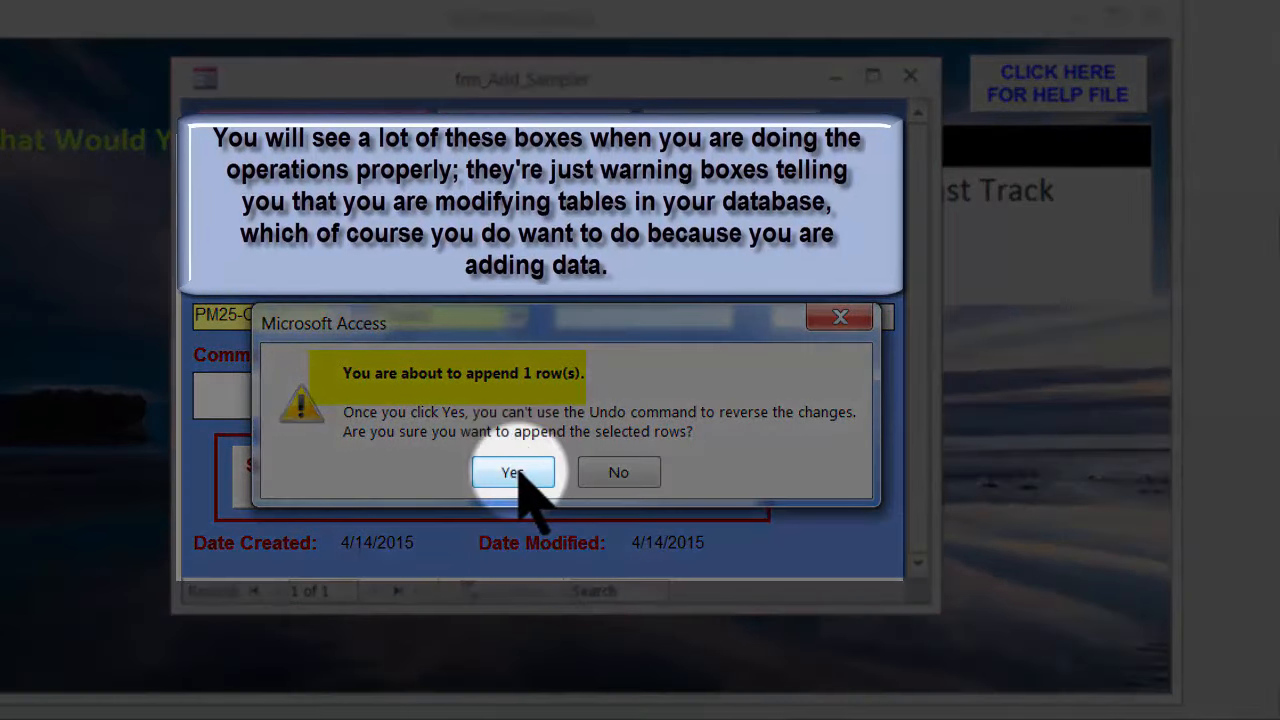
left_click(512, 474)
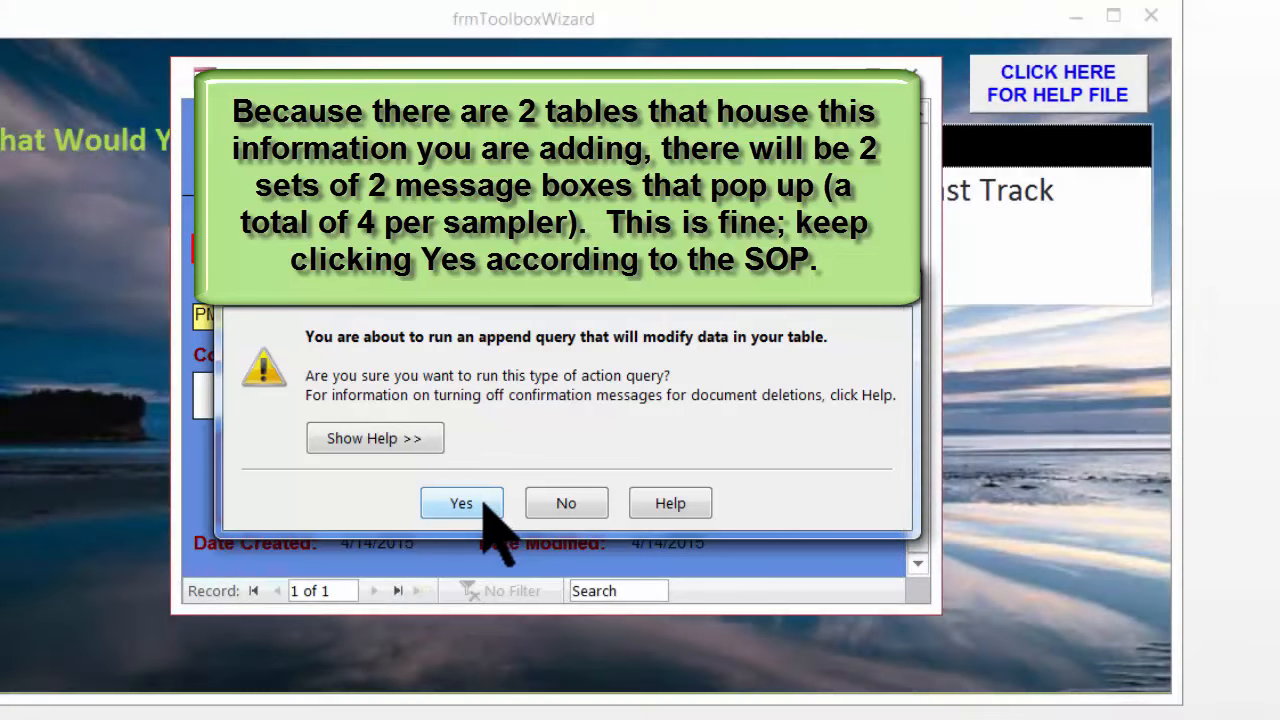
left_click(483, 503)
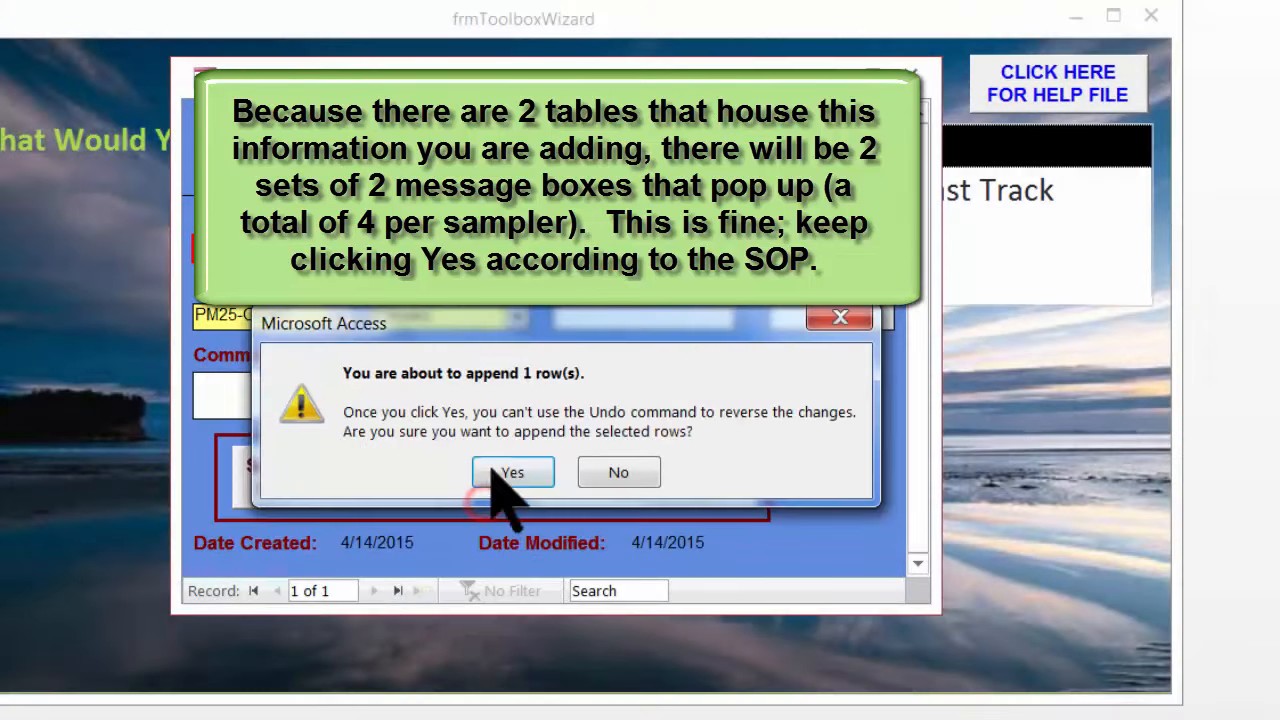
left_click(495, 469)
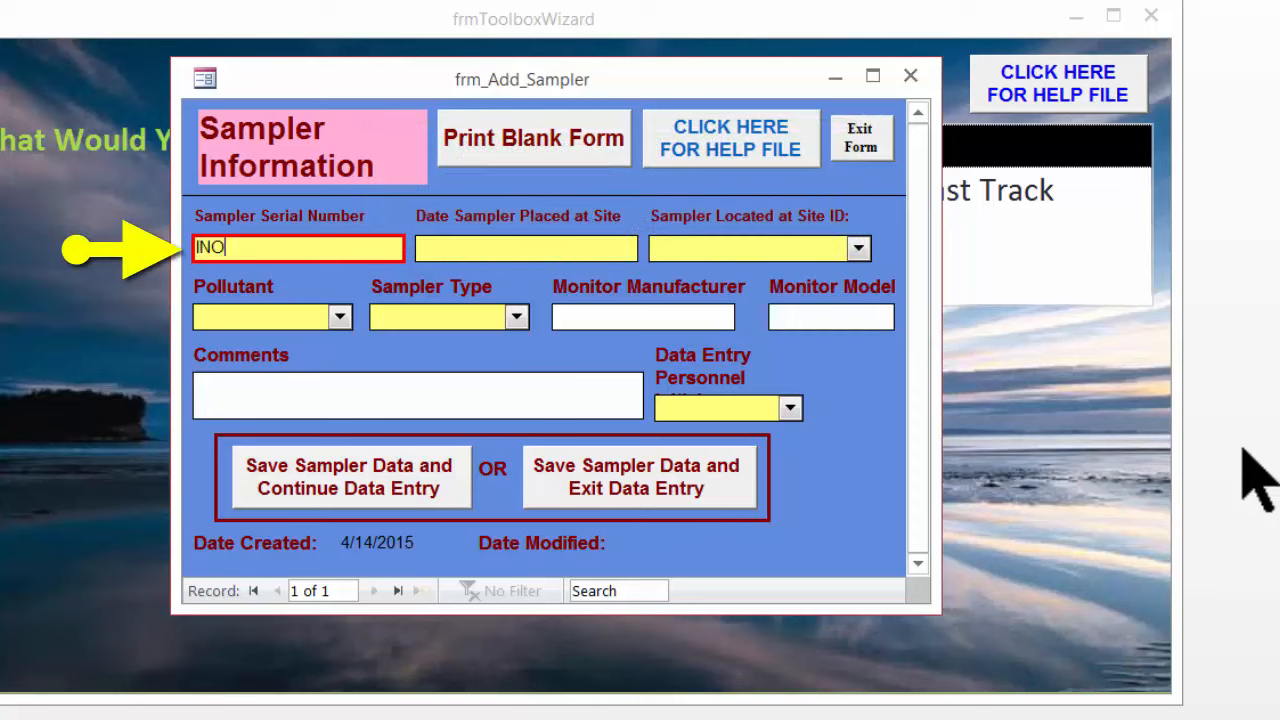
Enter the next sampler's serial number INO3, placement date 2/1/2013 and site ID S46
key("Tab")
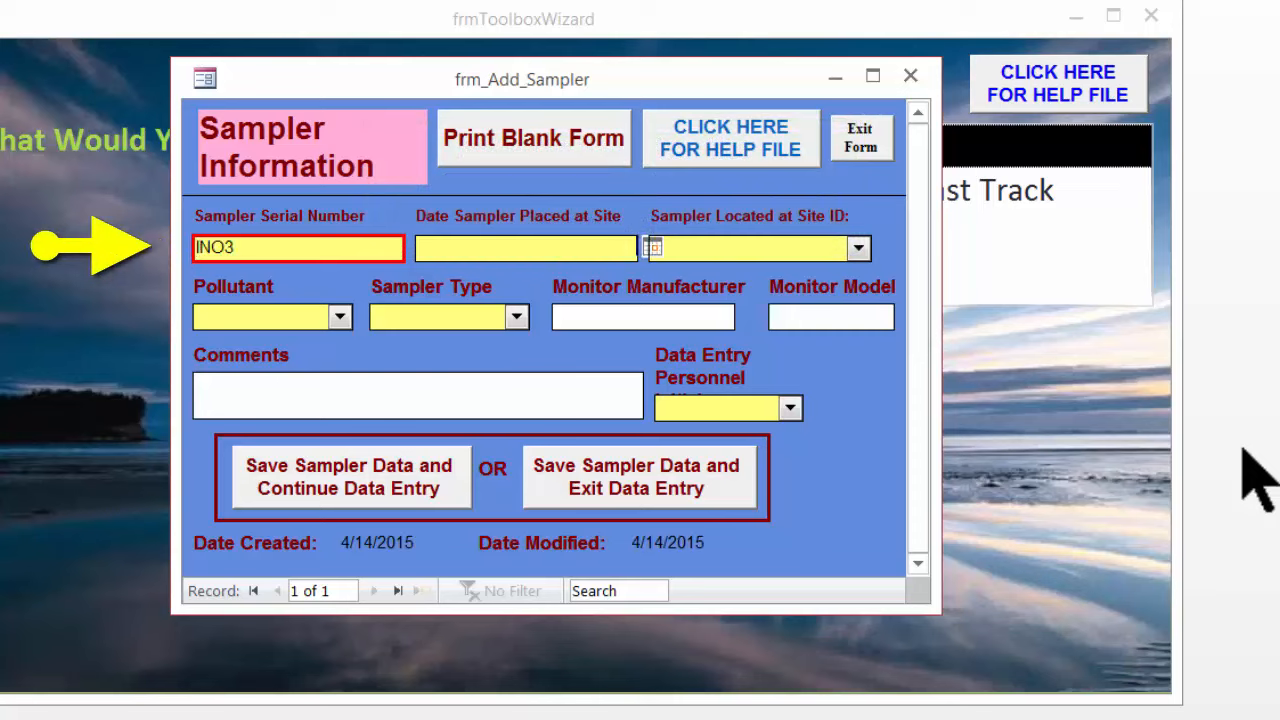
type("2/1/2013")
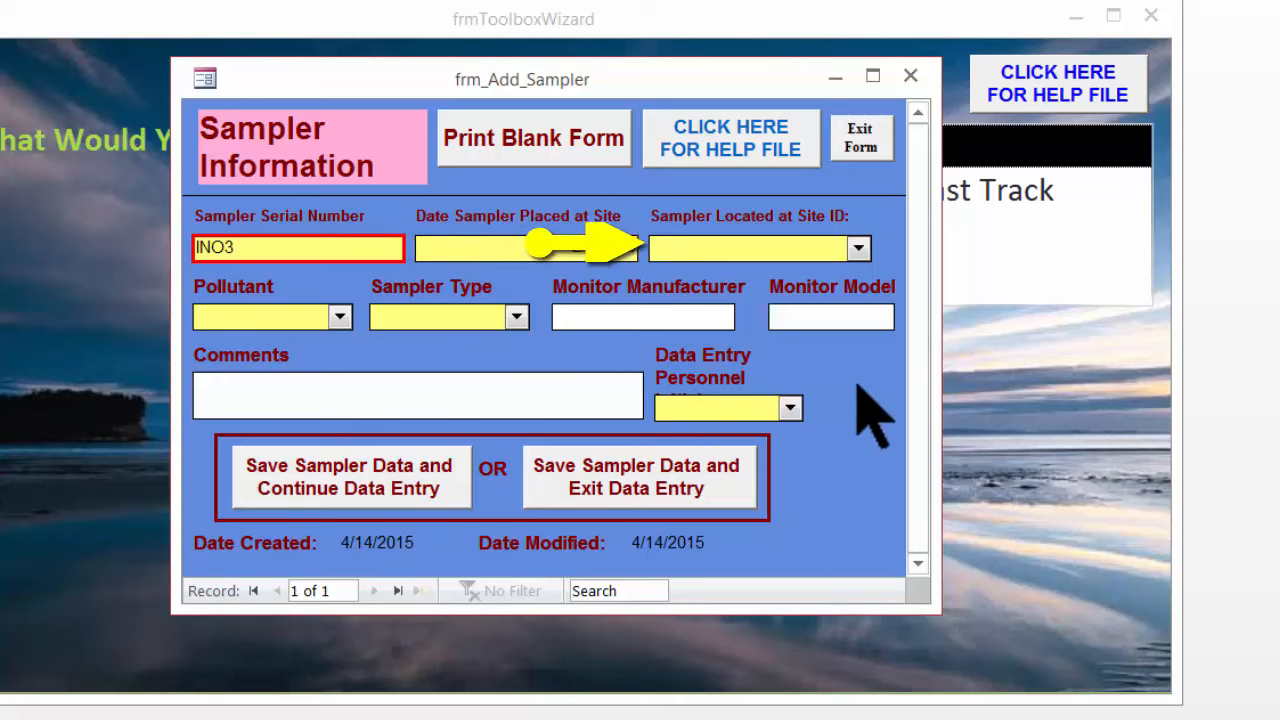
left_click(858, 248)
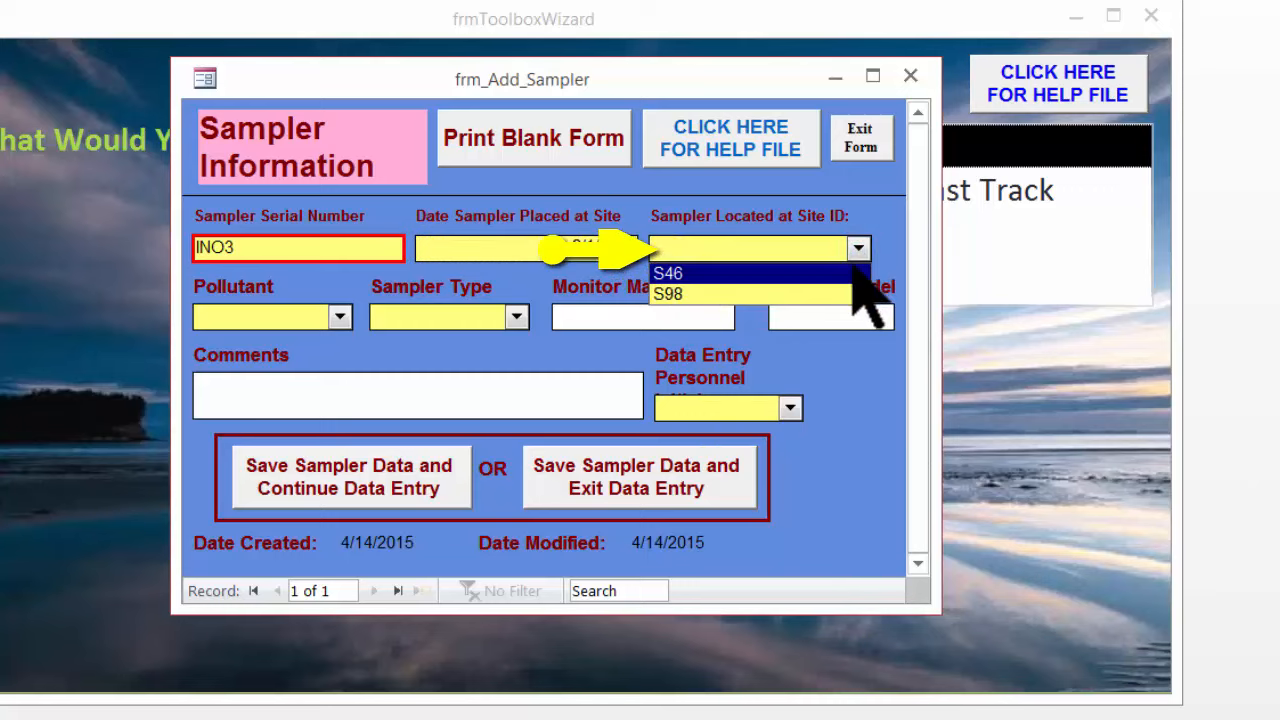
left_click(853, 272)
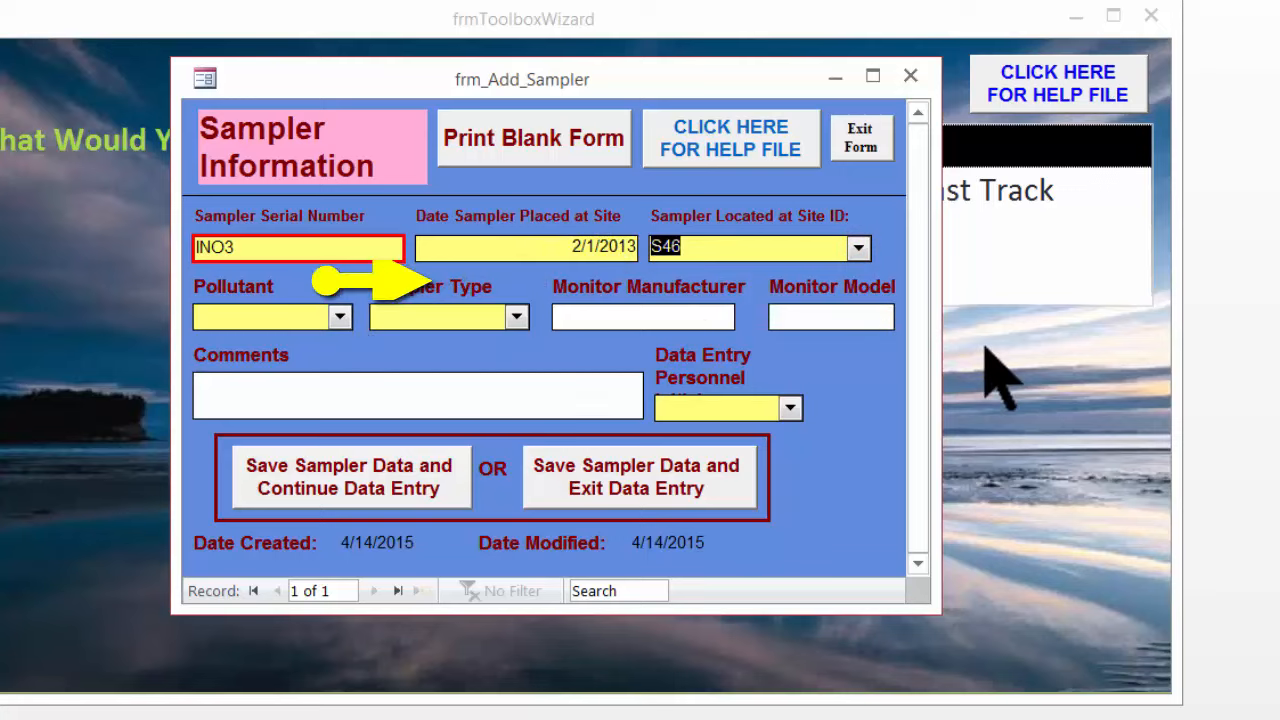
key("Tab")
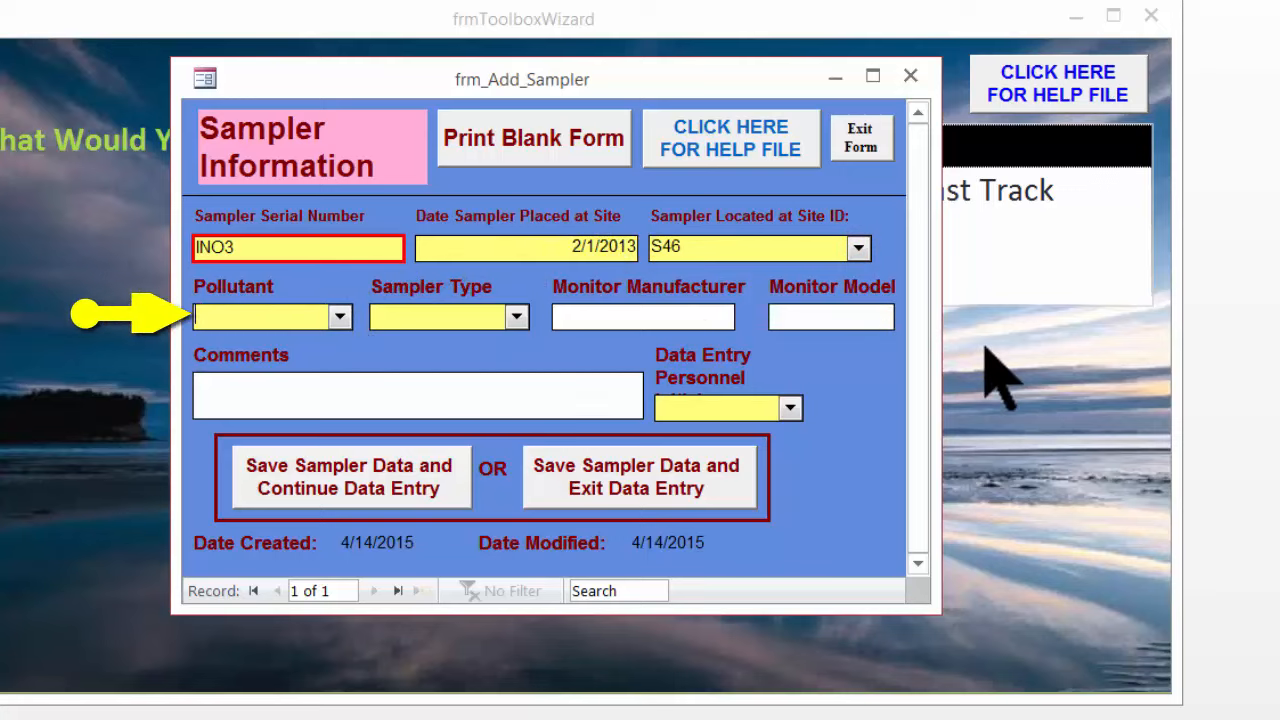
Set this sampler's pollutant to O3 and its sampler type to Primary
left_click(340, 318)
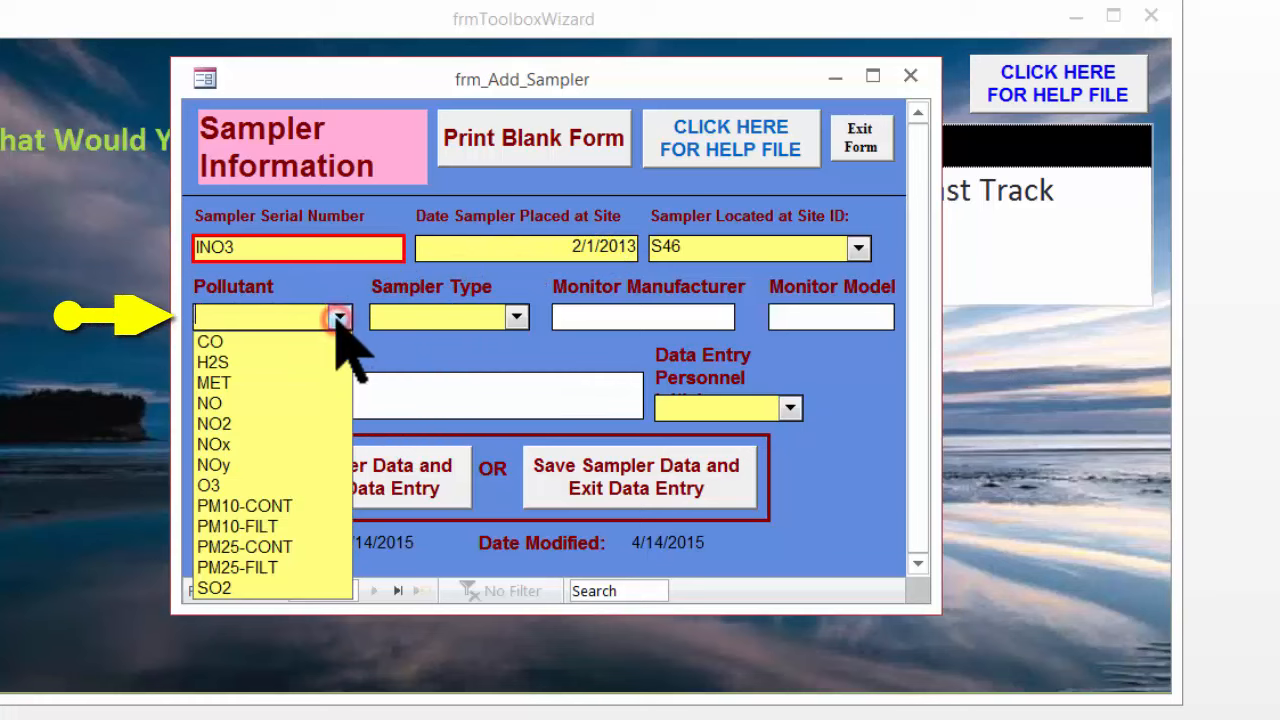
left_click(292, 487)
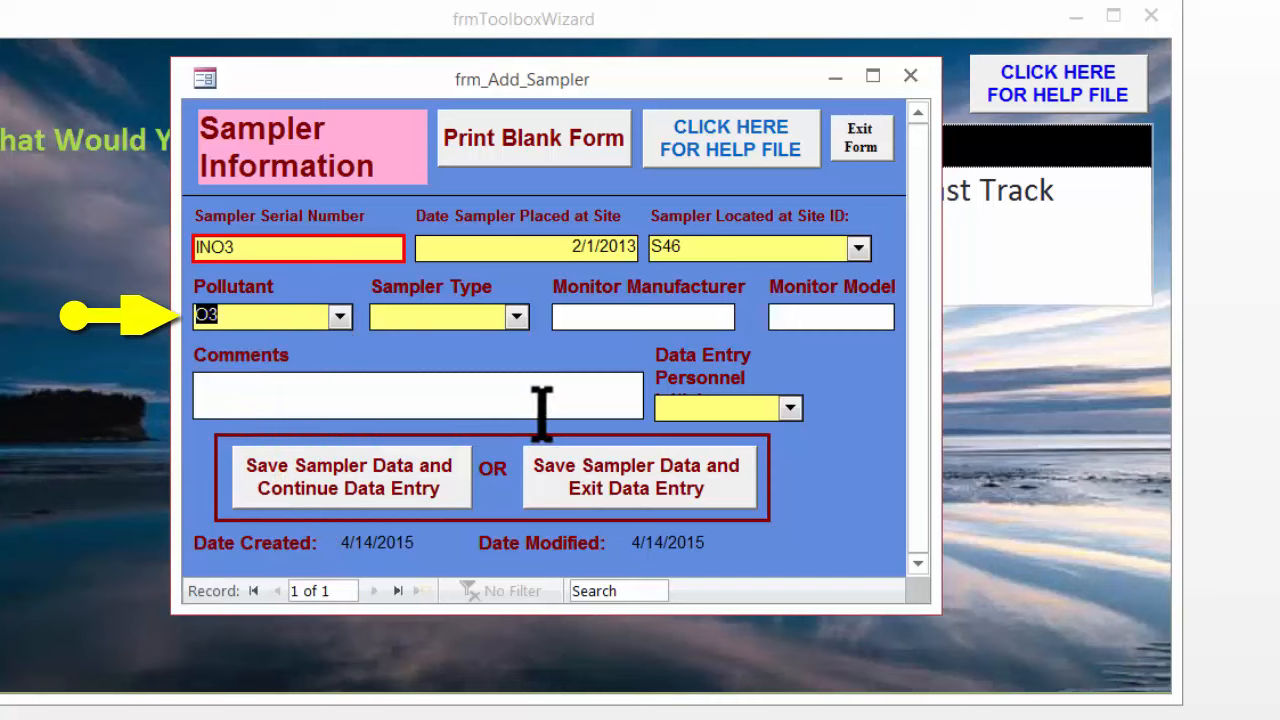
key("Tab")
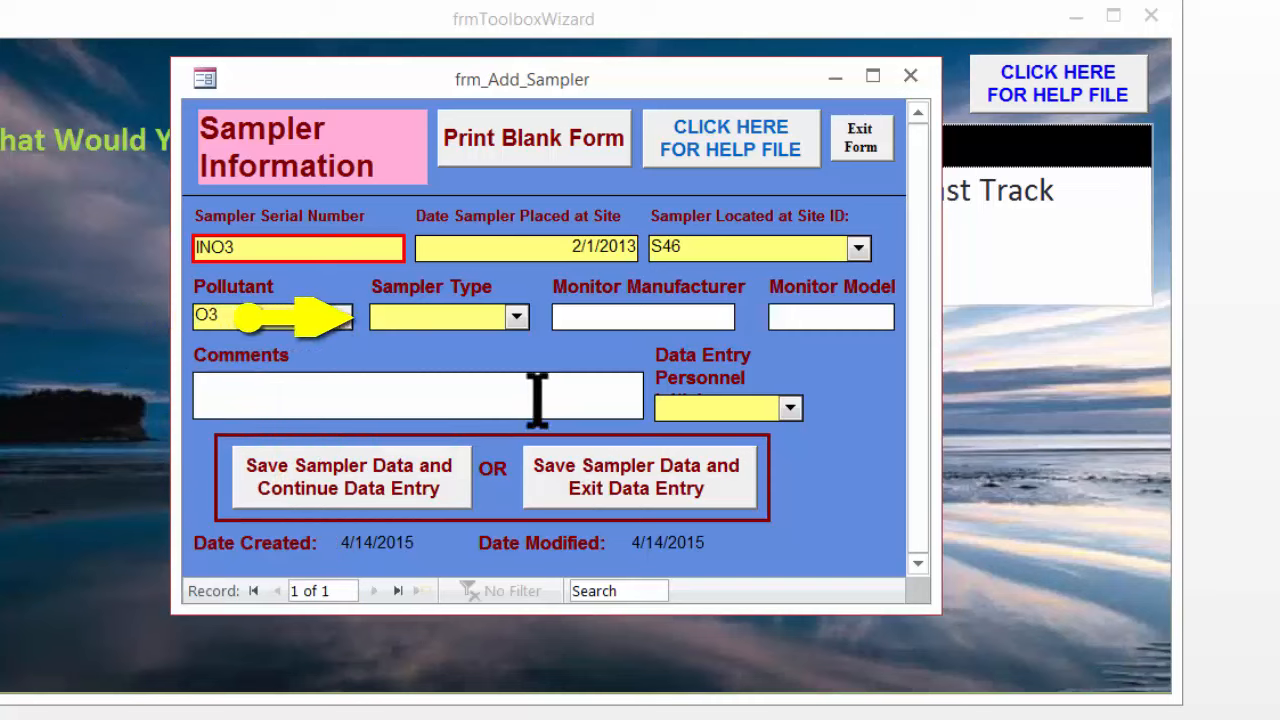
left_click(516, 317)
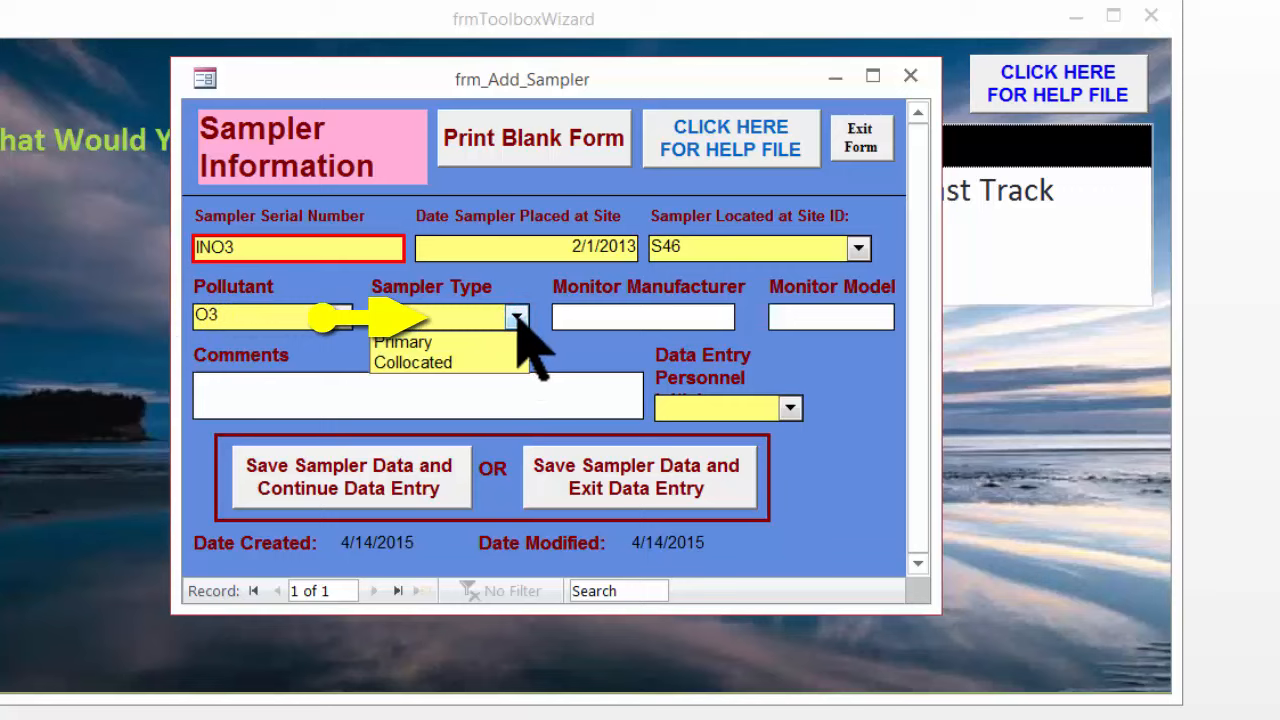
left_click(510, 341)
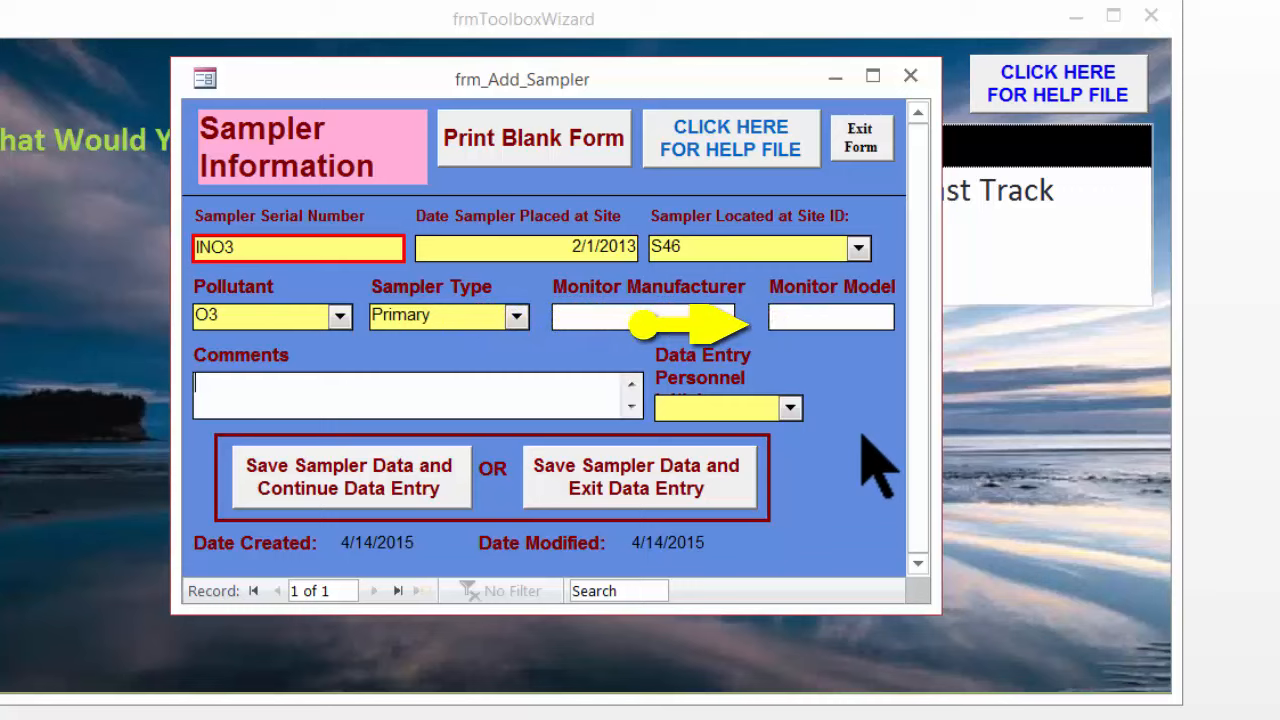
key("Tab")
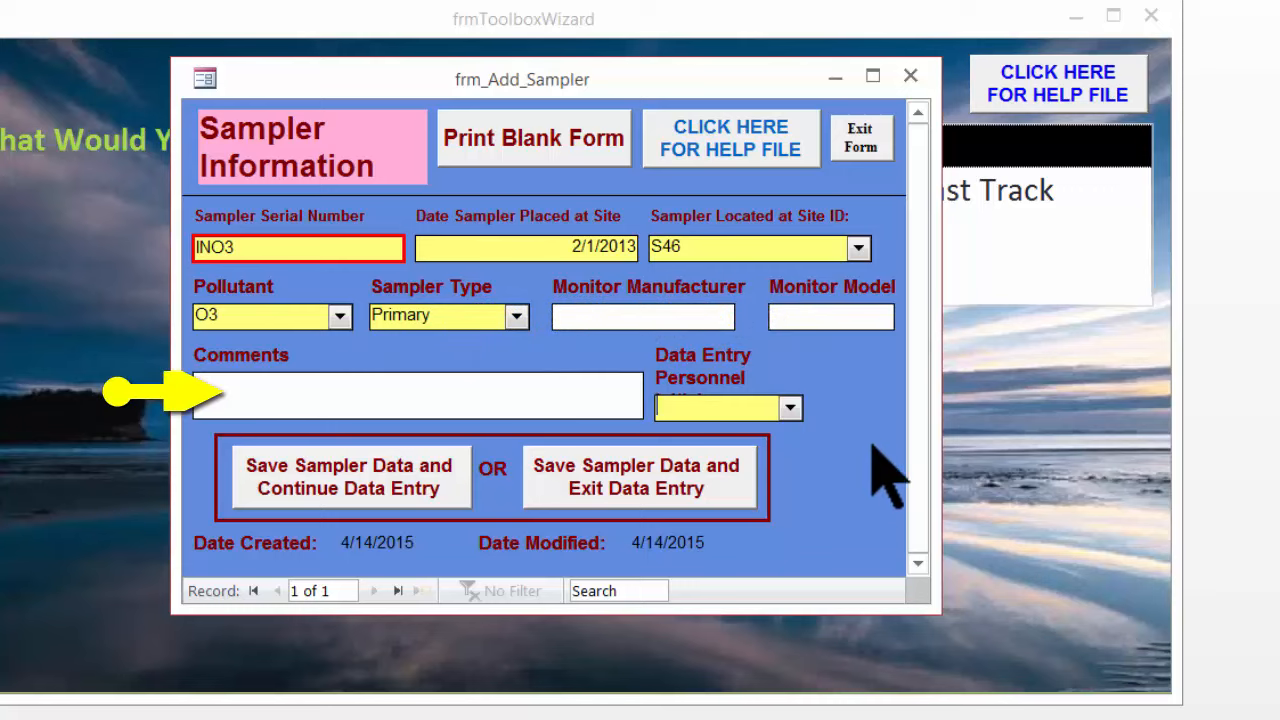
Pick the first listed data entry personnel, then save and continue, accepting the append confirmations
left_click(790, 408)
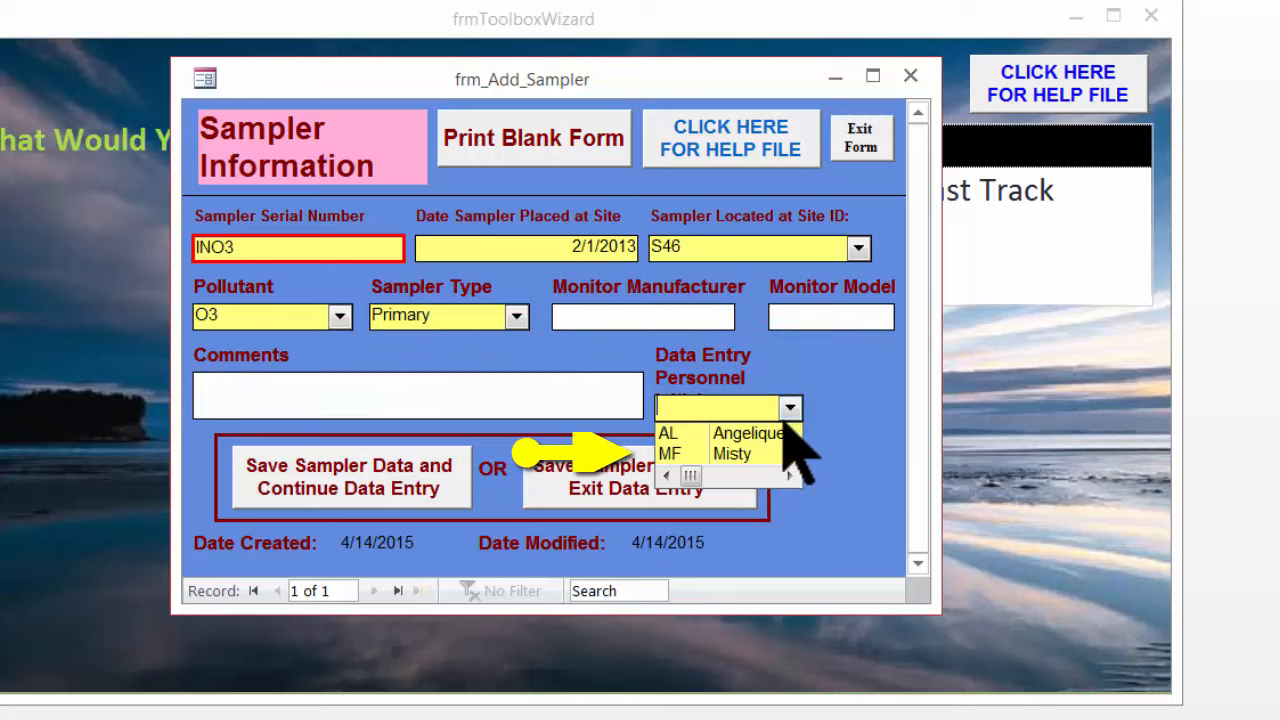
left_click(781, 433)
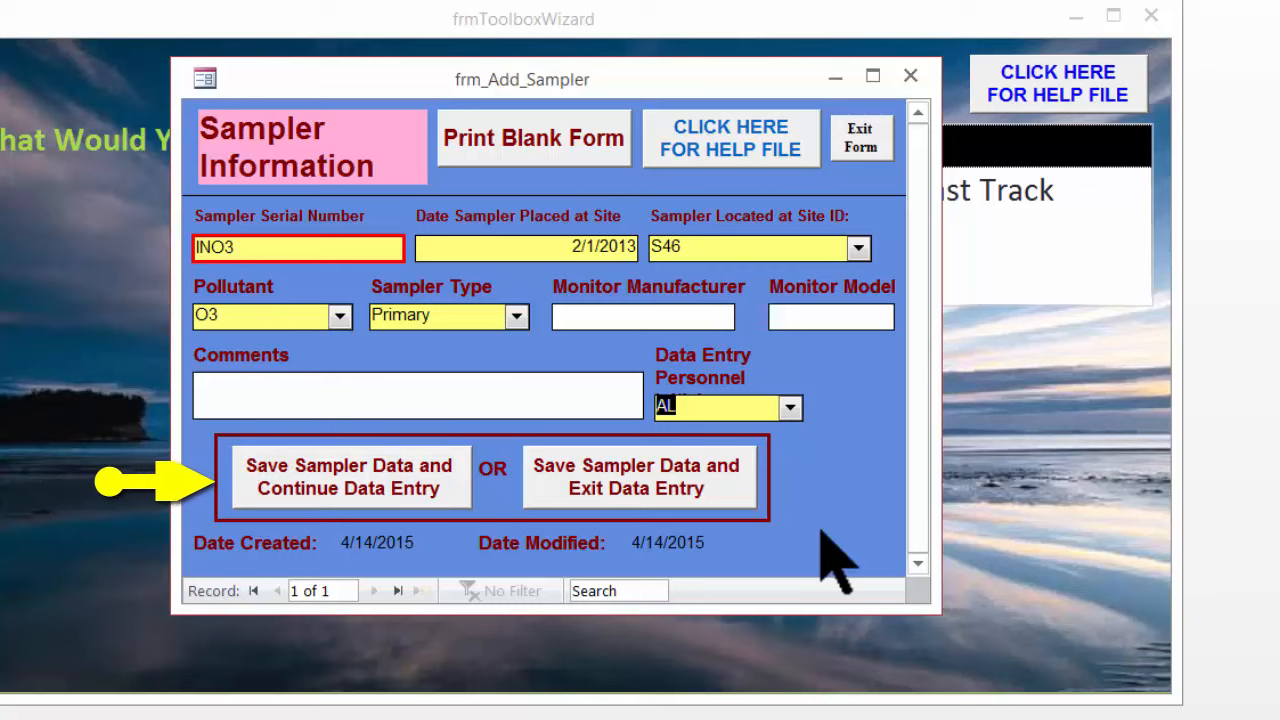
left_click(430, 486)
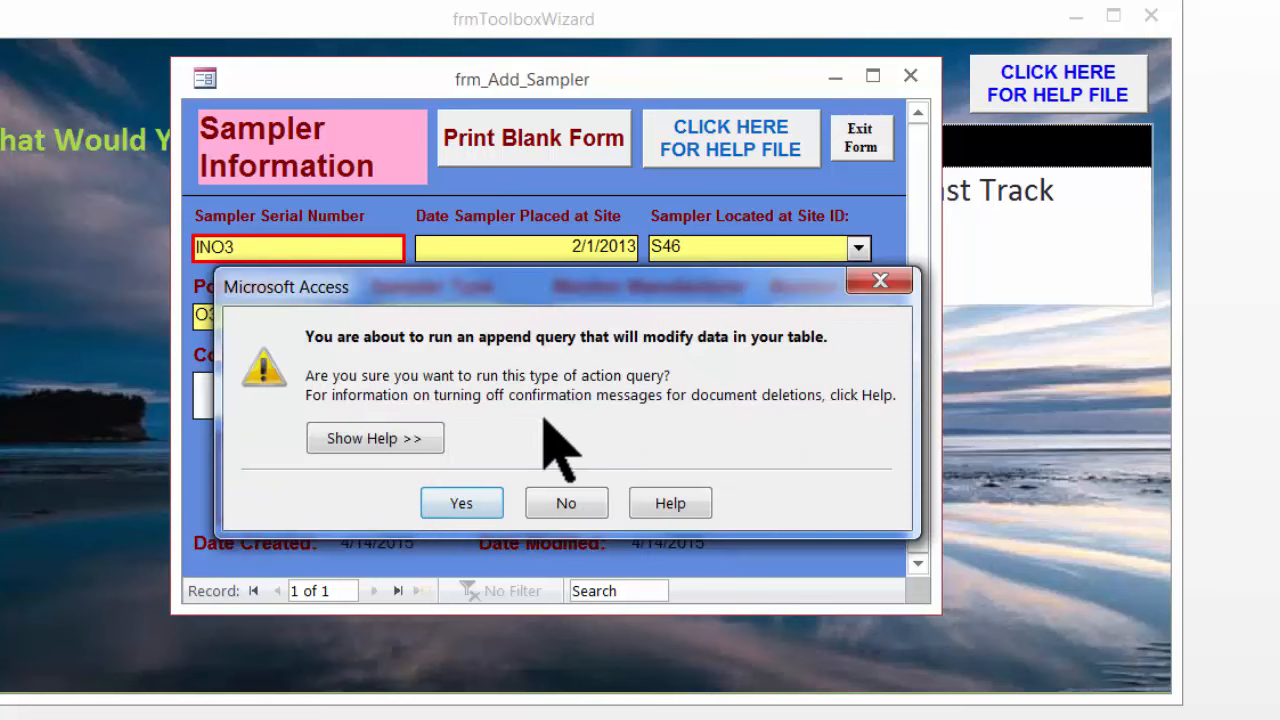
left_click(468, 503)
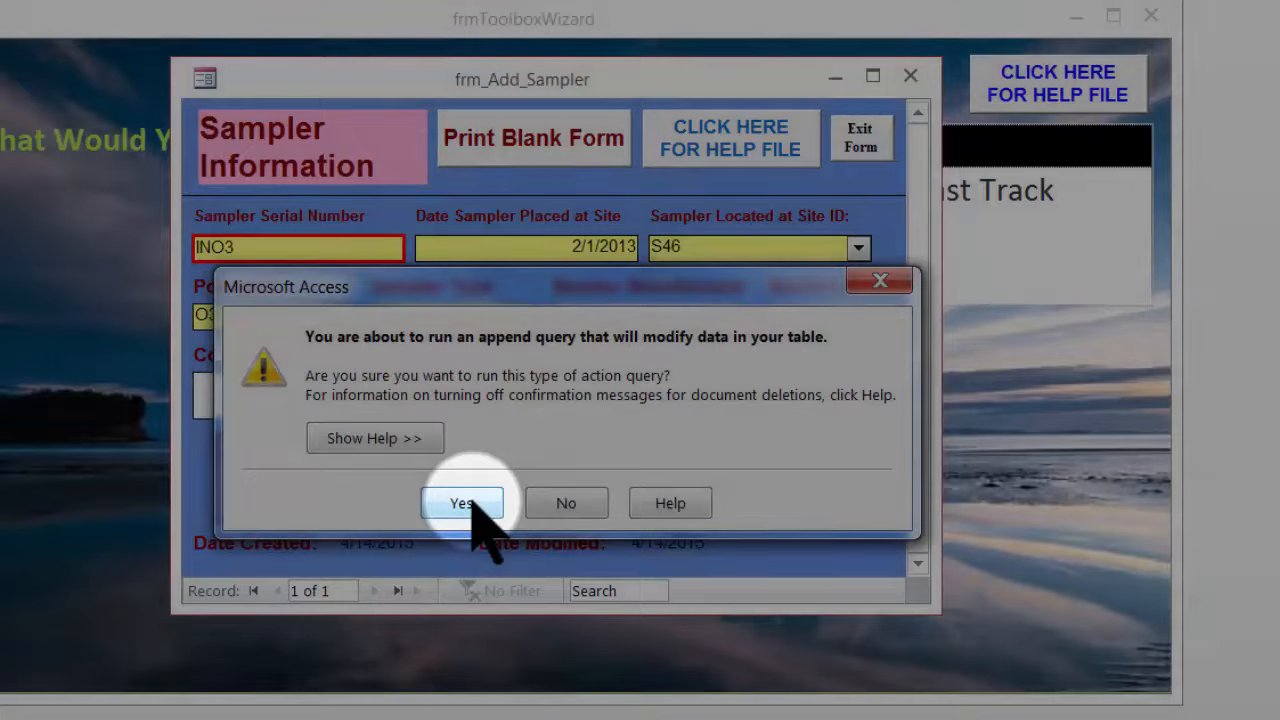
left_click(486, 498)
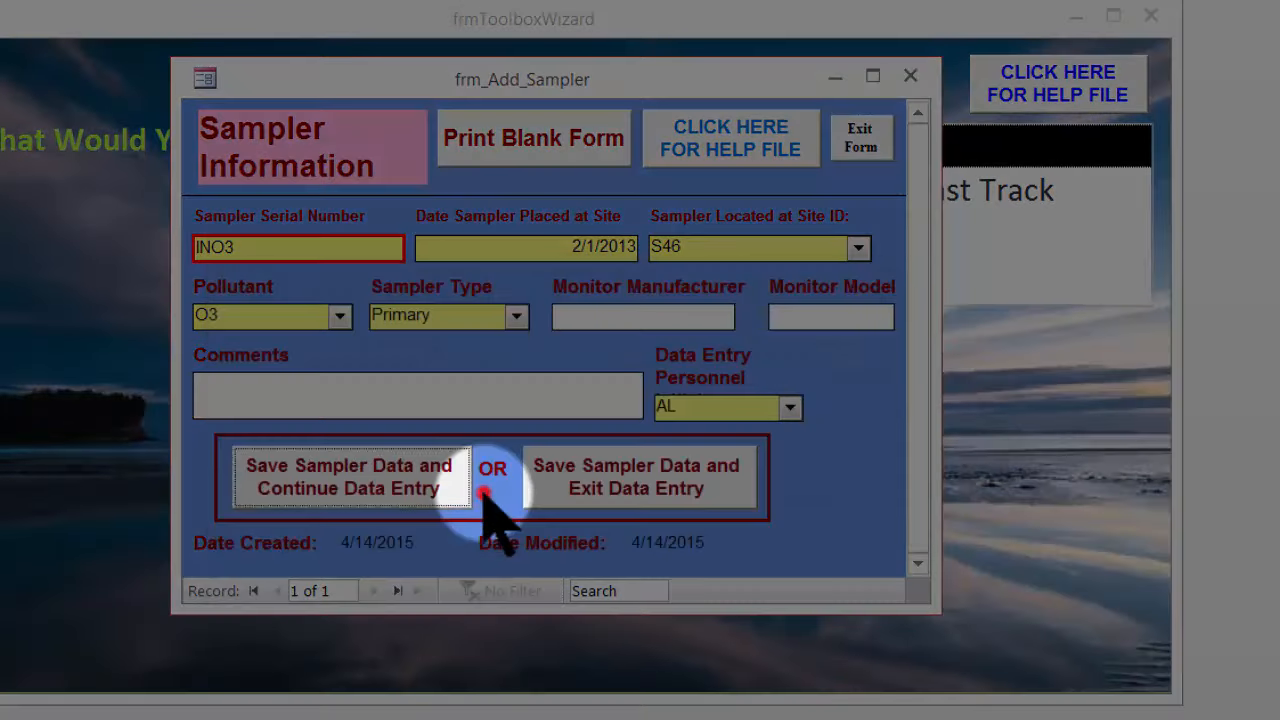
left_click(494, 468)
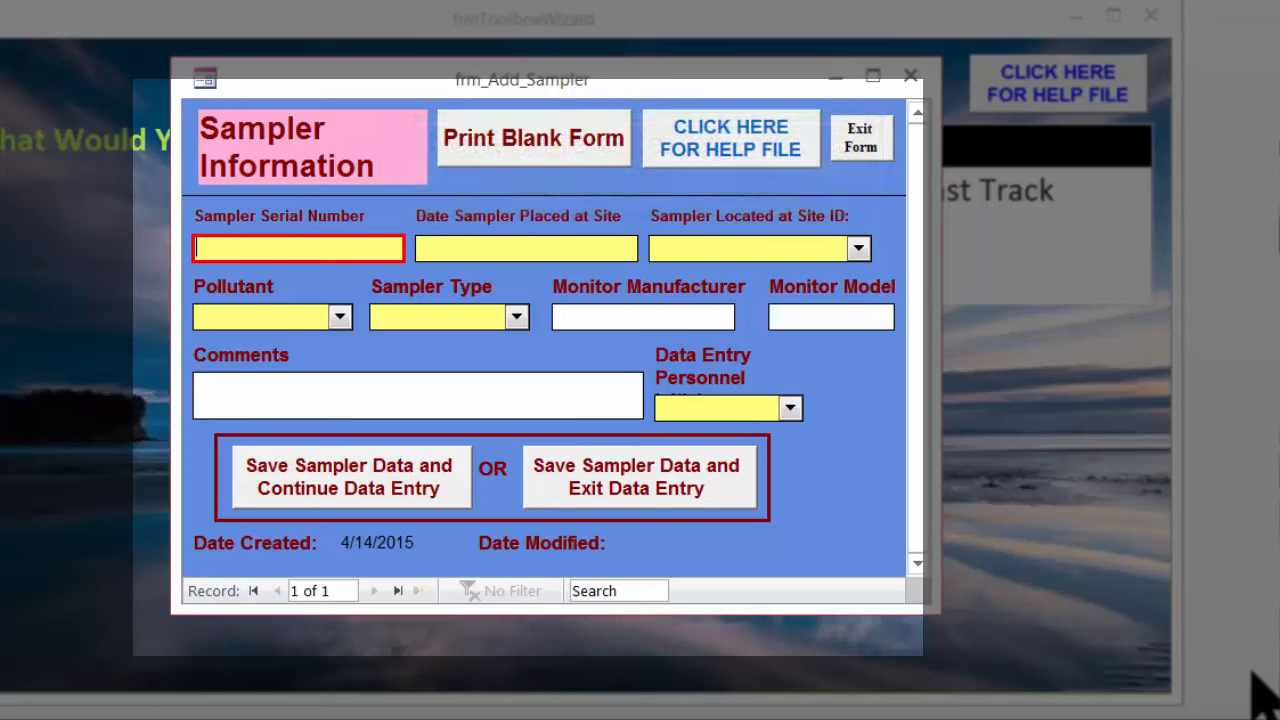
Enter serial number INMET for a third sampler
type("INMET")
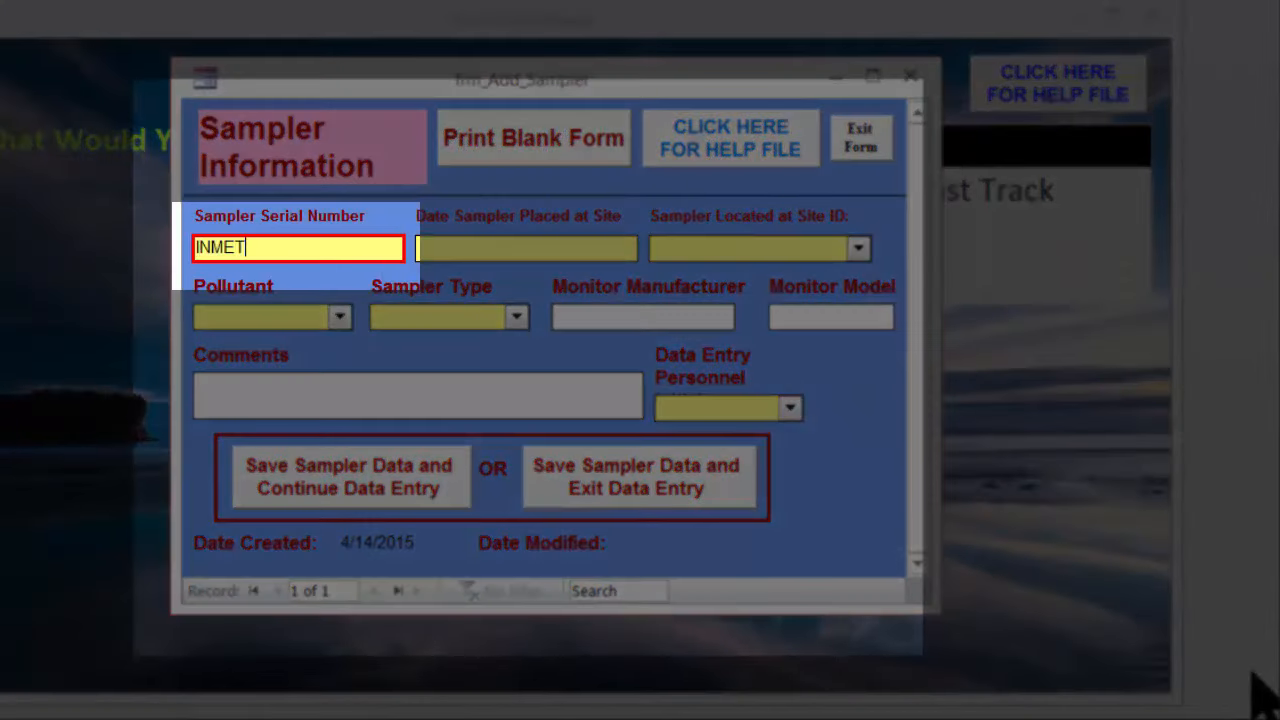
key("Tab")
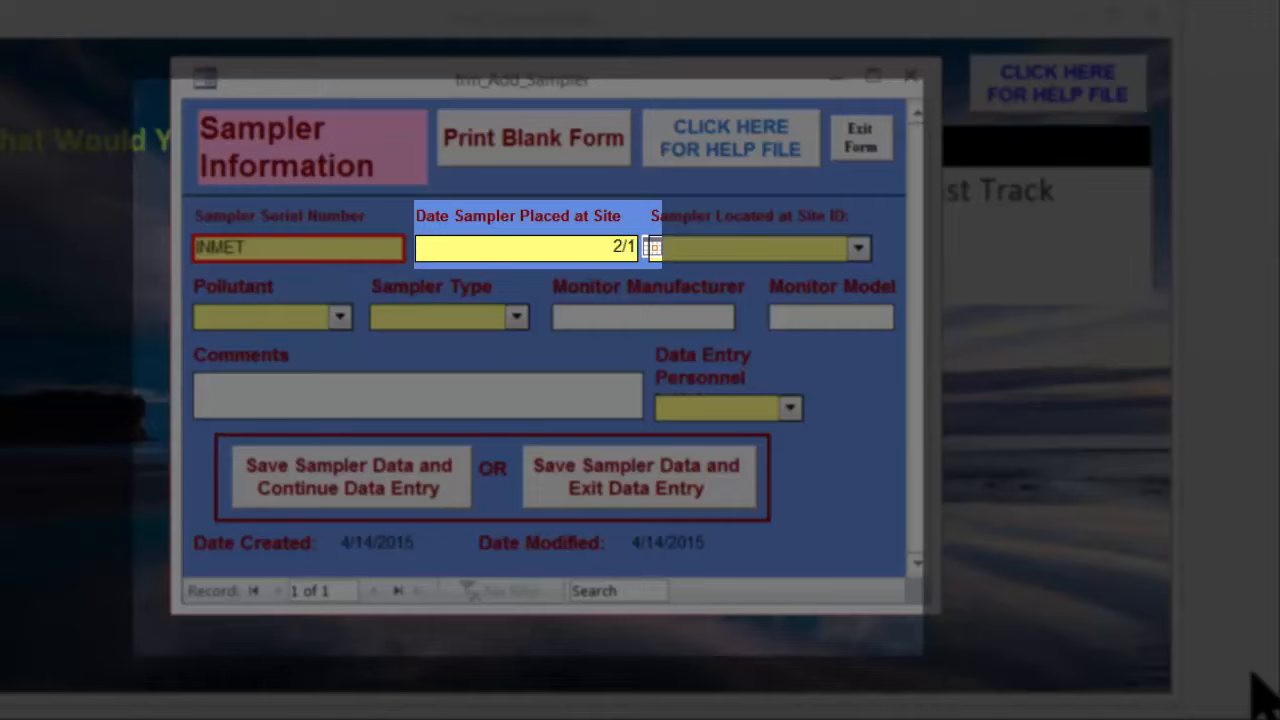
Enter placement date 2/1/2013 and choose site ID S46 for the INMET sampler
type("2/1/2013")
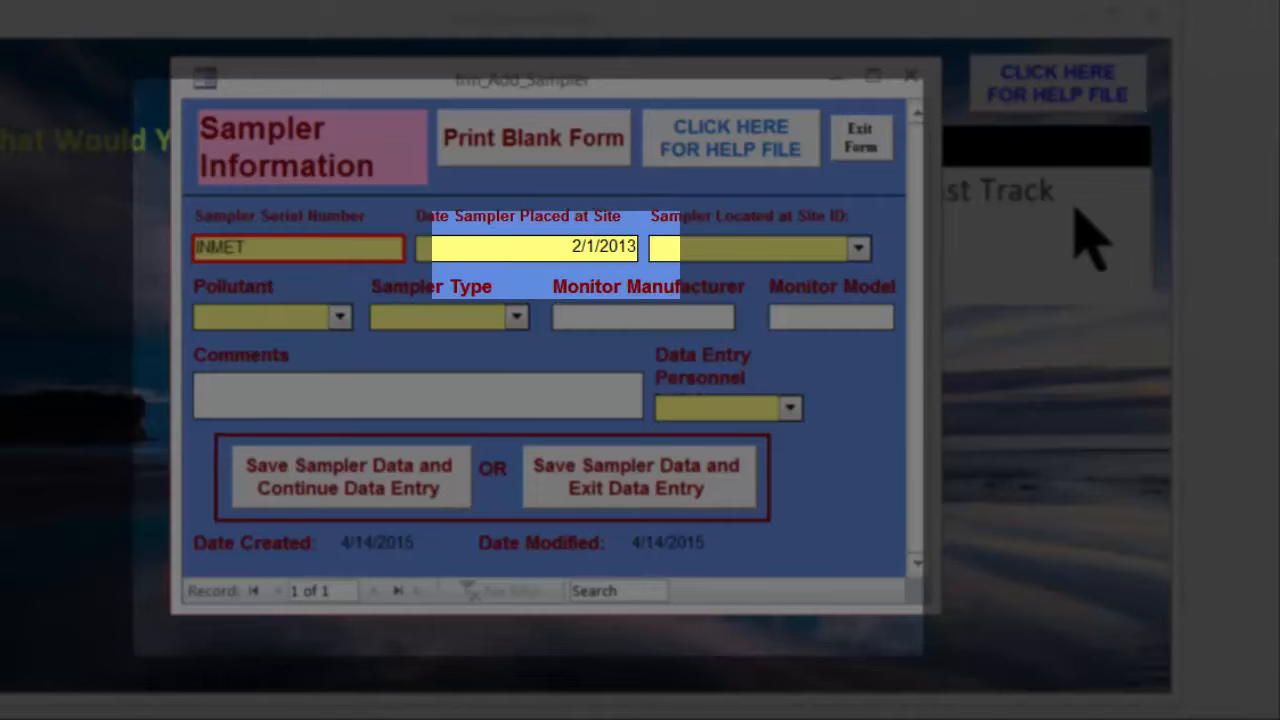
key("Tab")
left_click(857, 248)
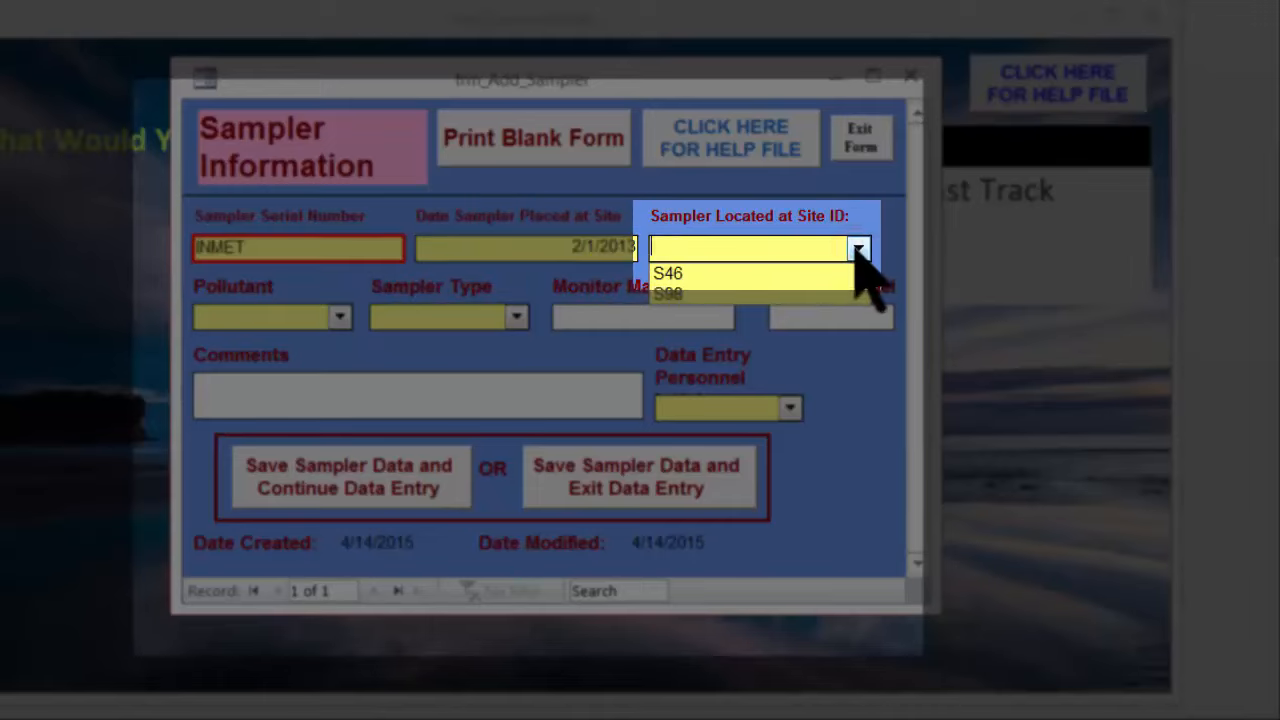
left_click(846, 272)
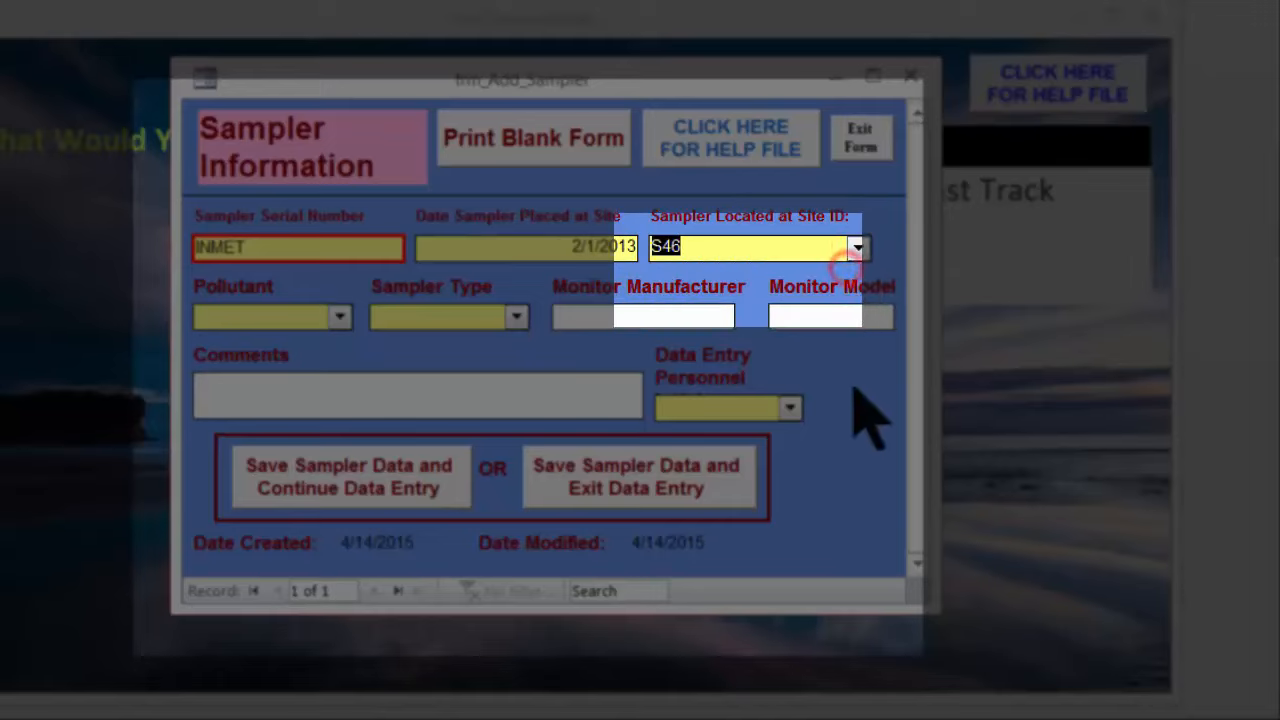
Set this sampler's pollutant to MET and its sampler type to Primary
key("Tab")
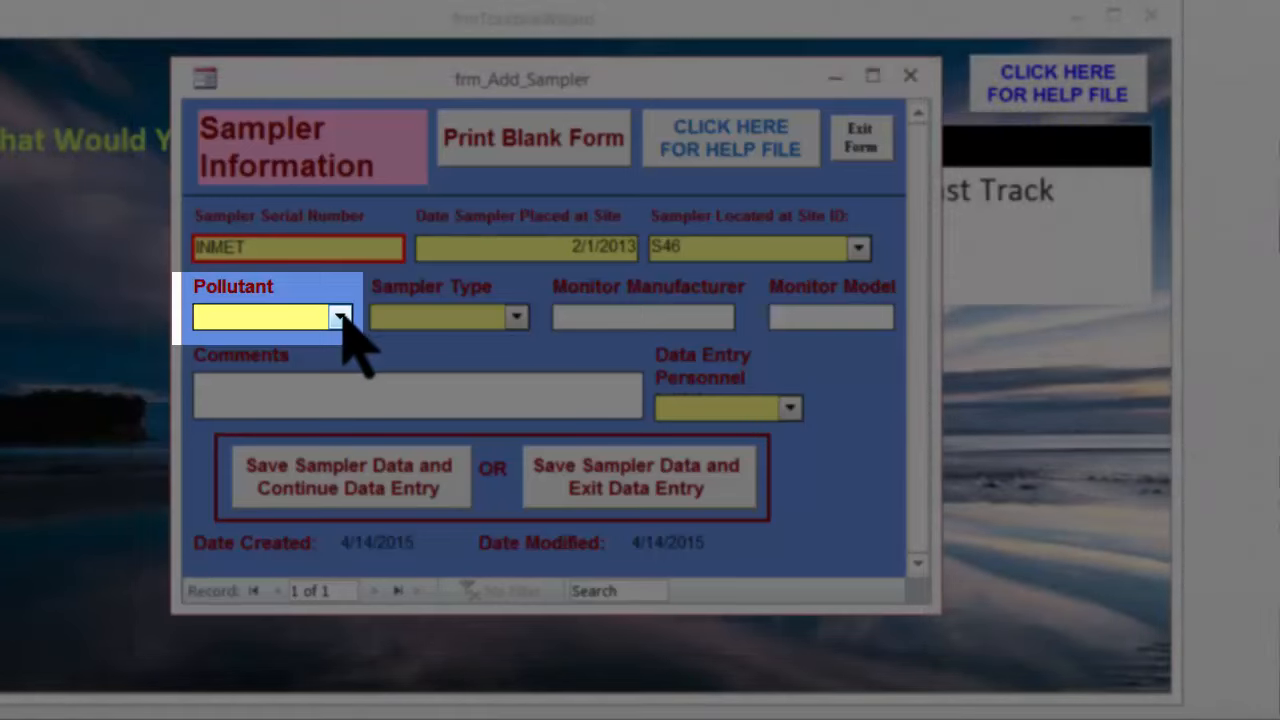
left_click(341, 317)
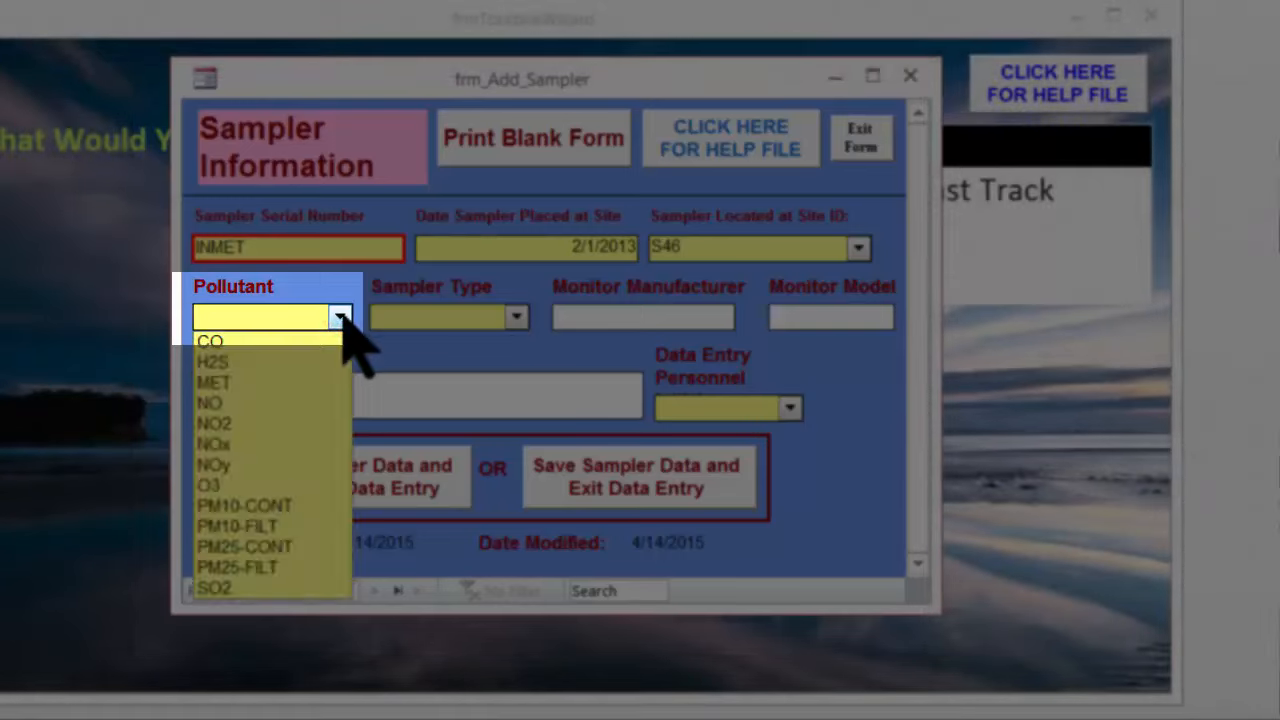
left_click(300, 383)
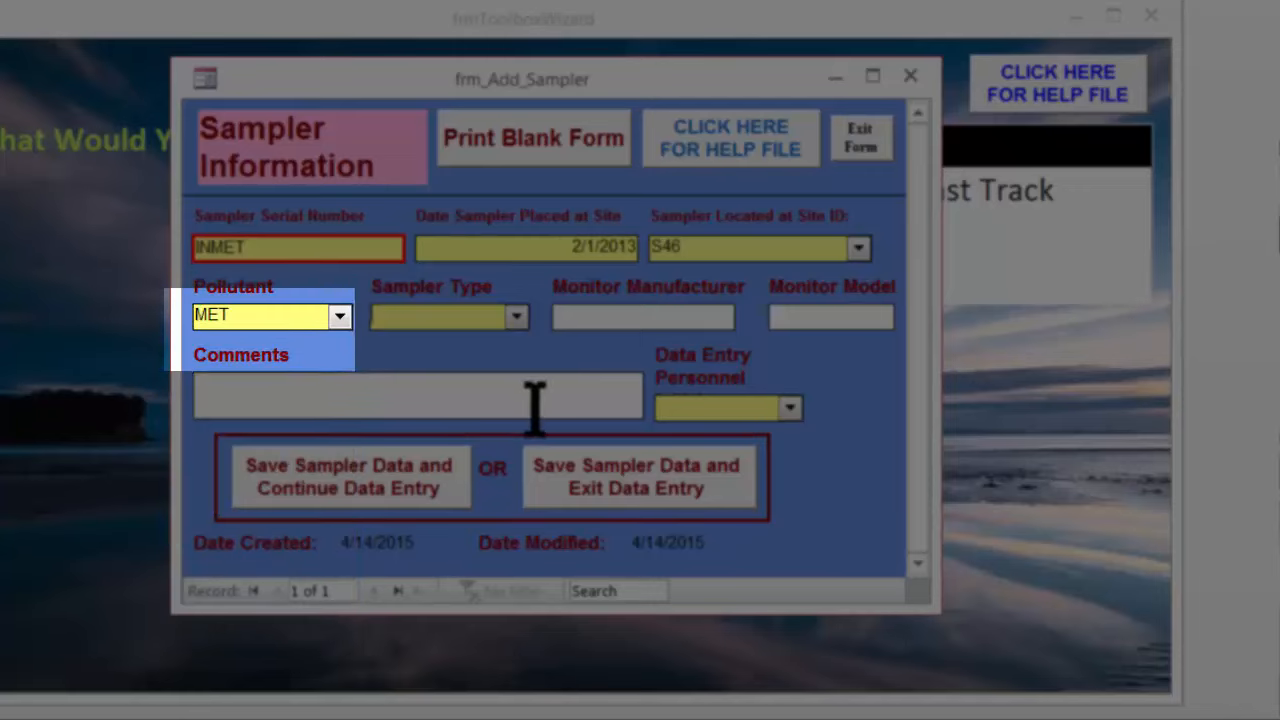
left_click(516, 316)
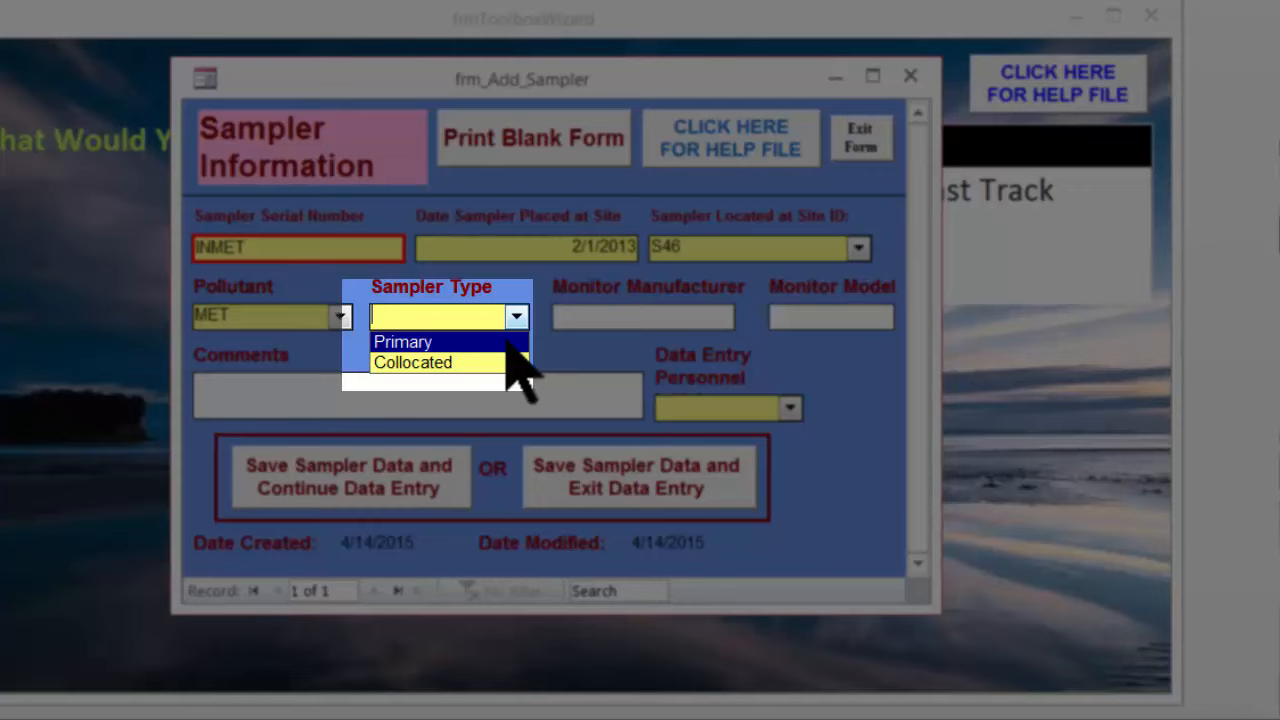
left_click(507, 342)
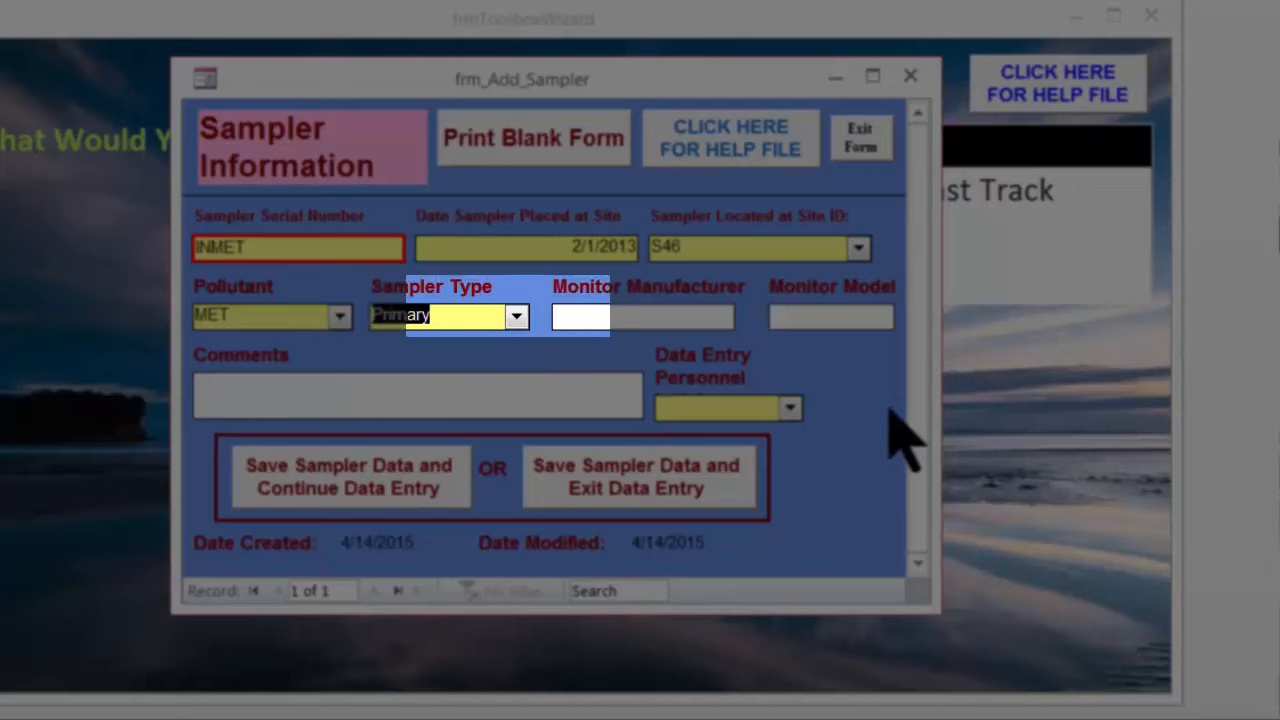
Skip the monitor and comment fields and pick the first listed data entry personnel
key("Tab")
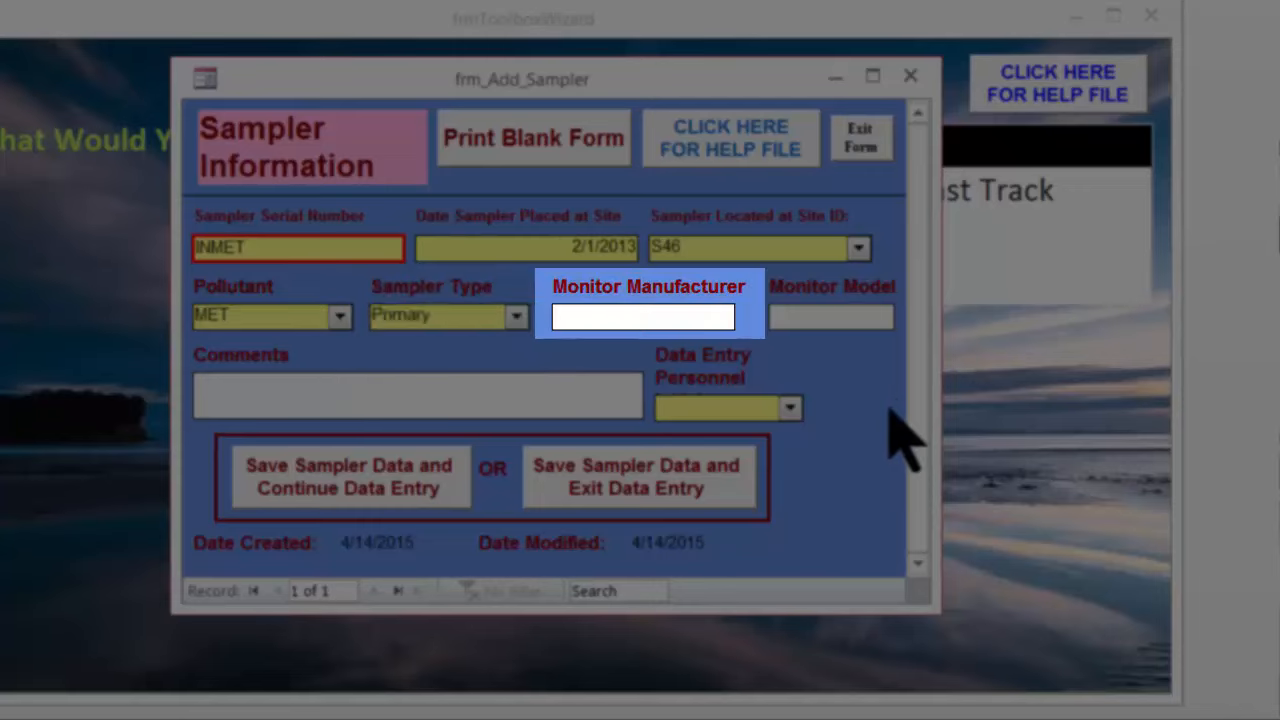
key("Tab")
key("Tab")
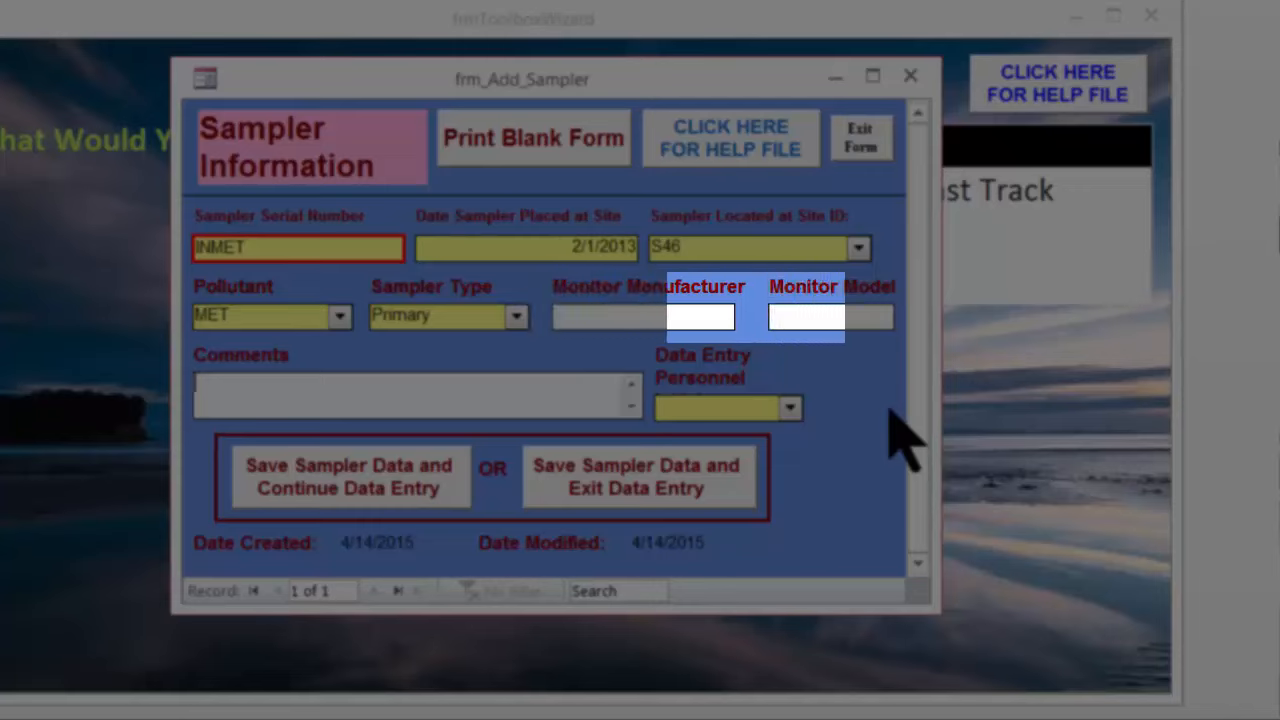
key("Tab")
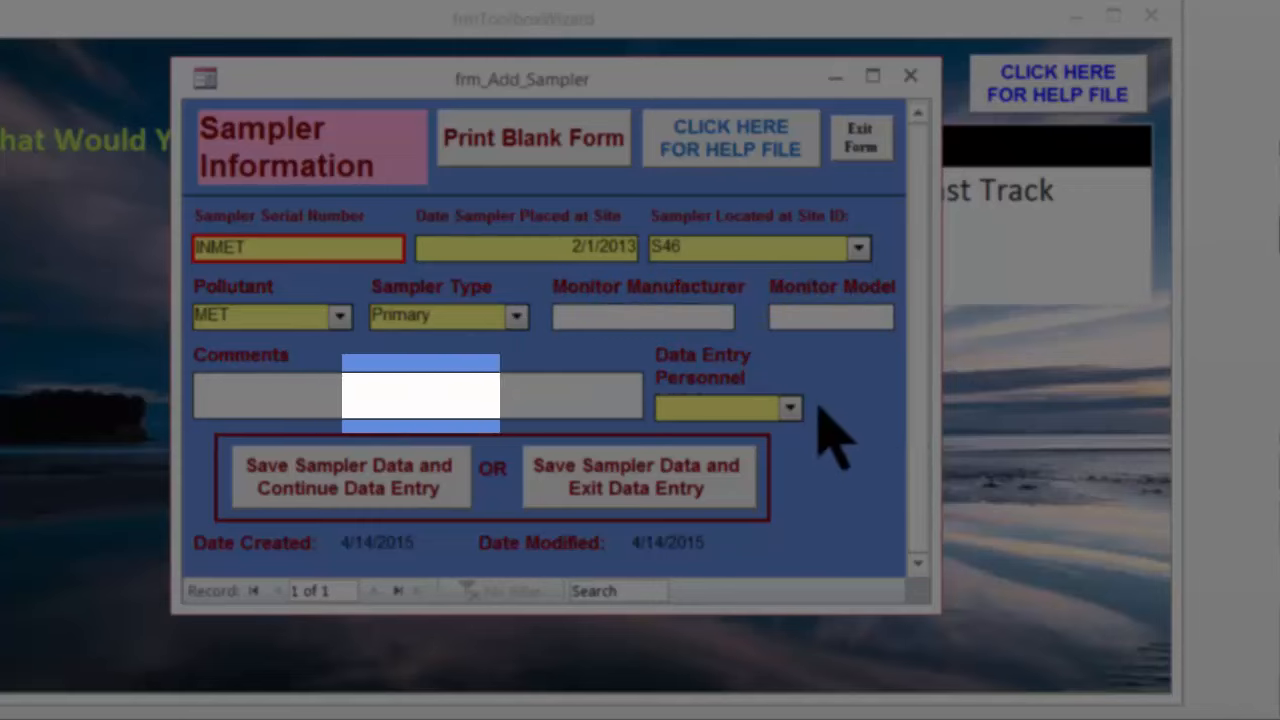
left_click(791, 406)
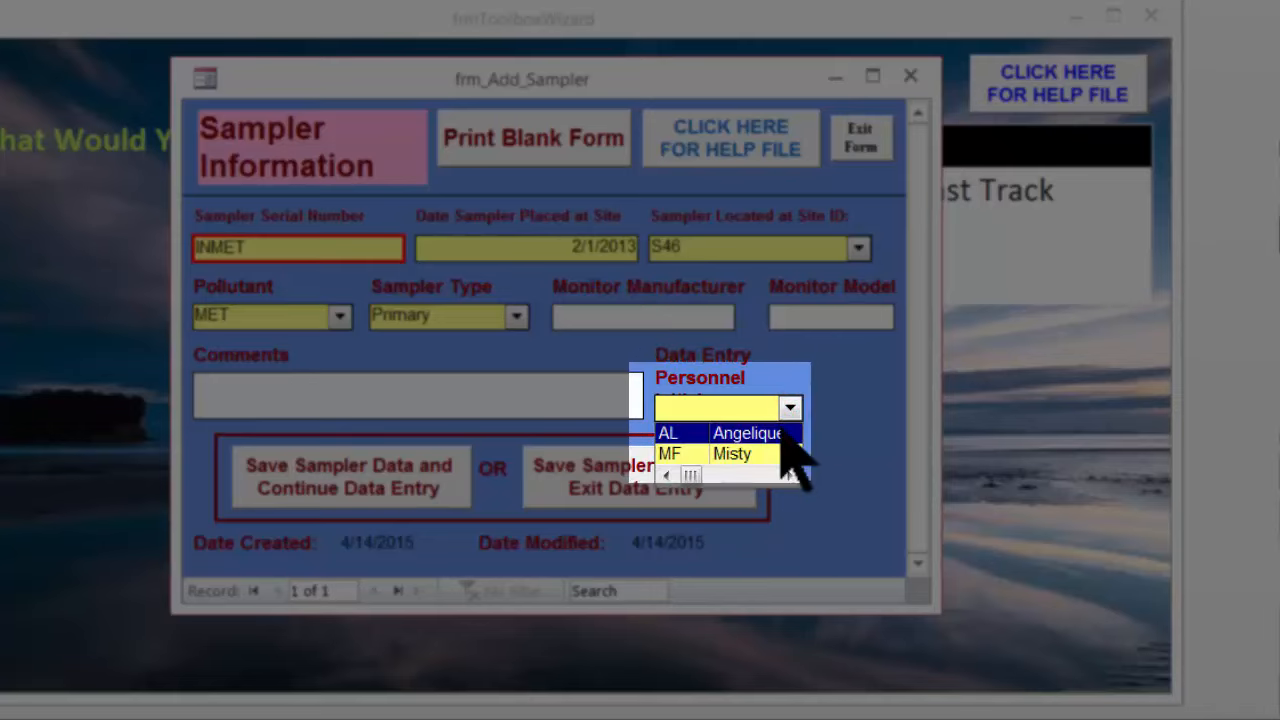
left_click(787, 430)
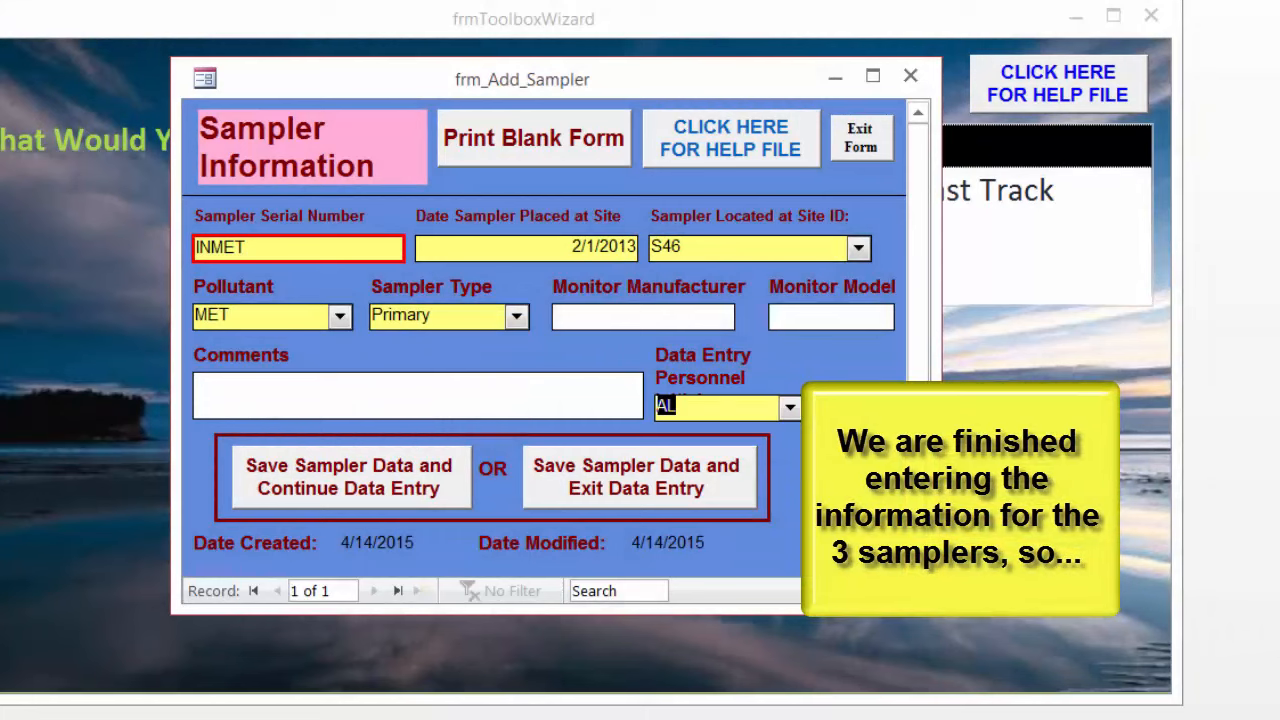
Save the sampler data and exit data entry, accepting both append confirmations
left_click(716, 495)
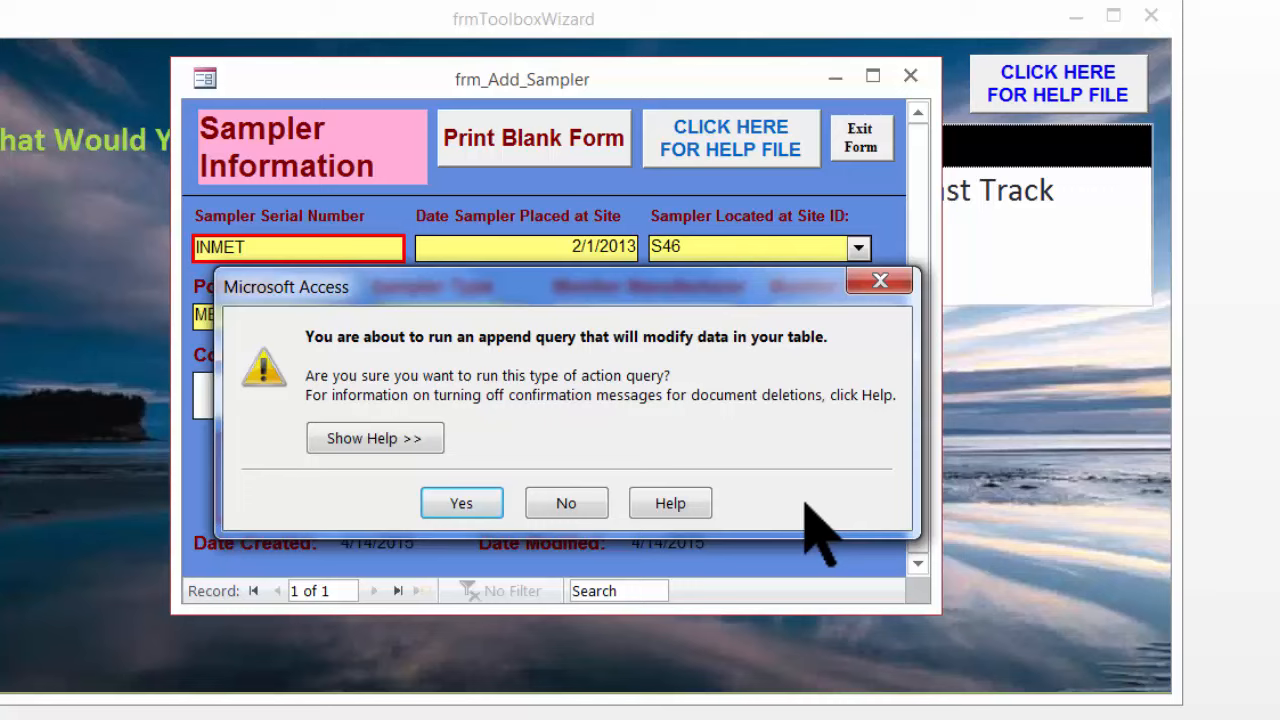
left_click(475, 502)
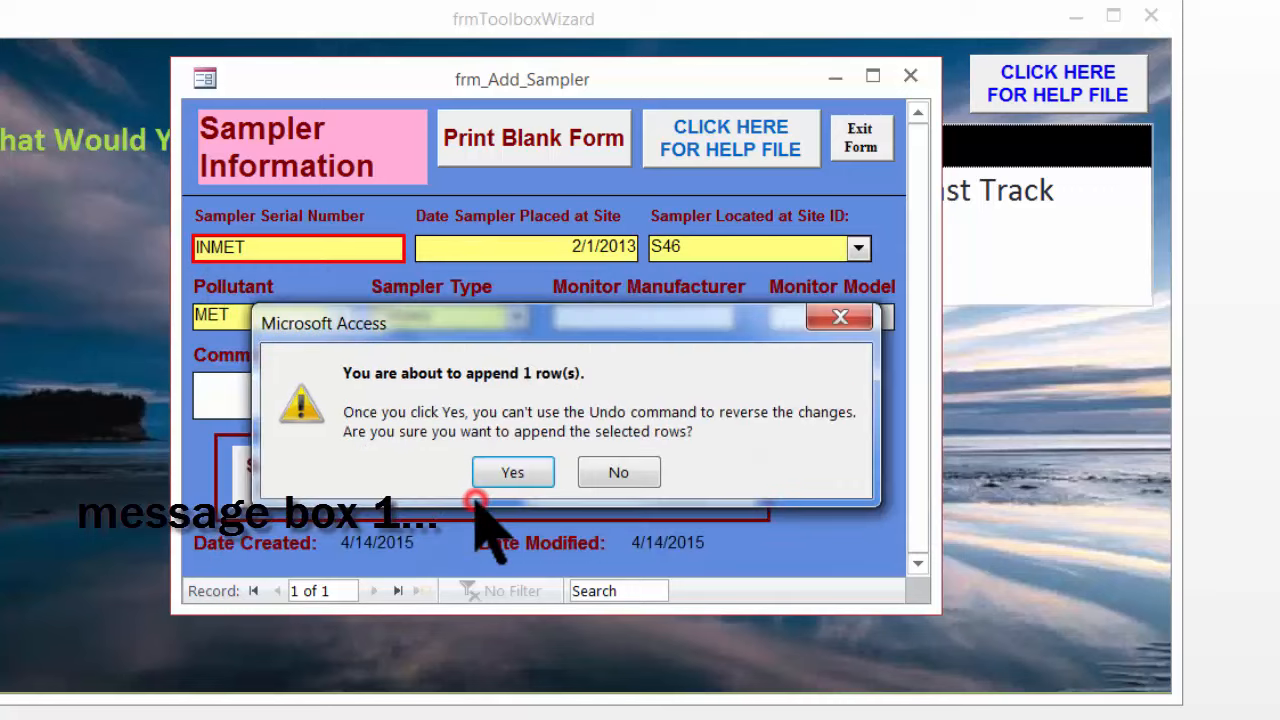
left_click(513, 472)
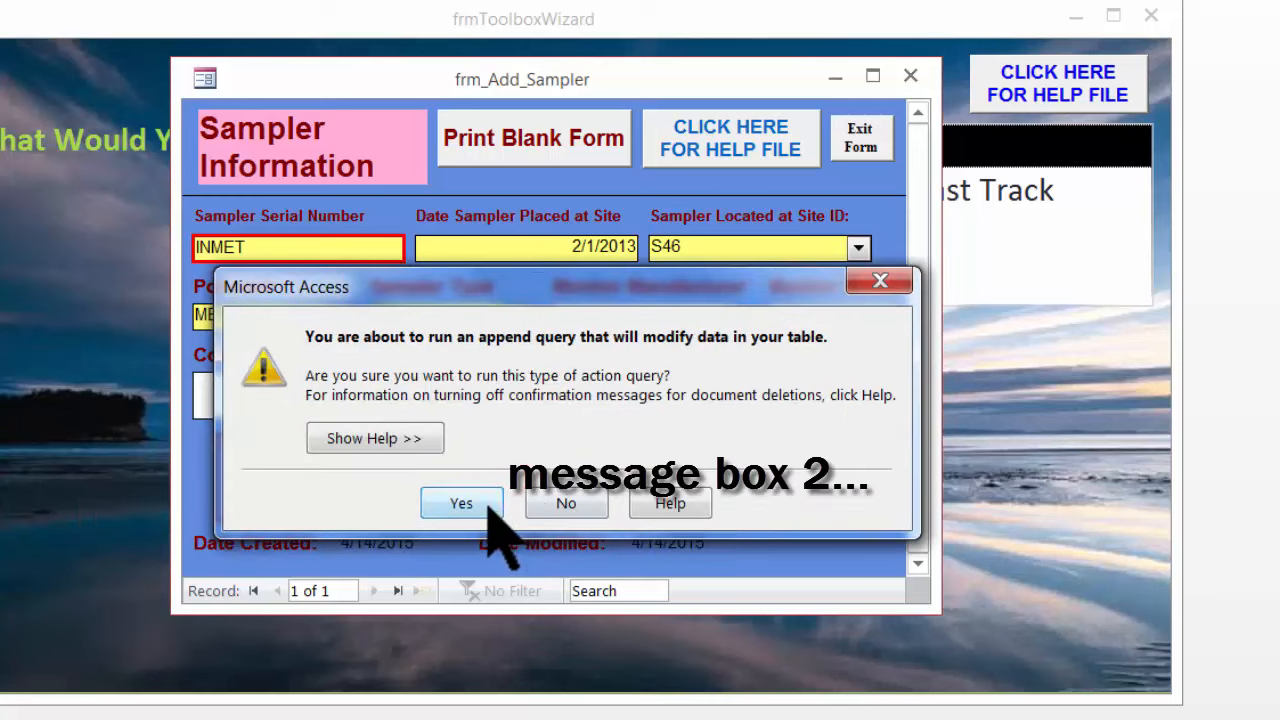
left_click(482, 504)
left_click(536, 481)
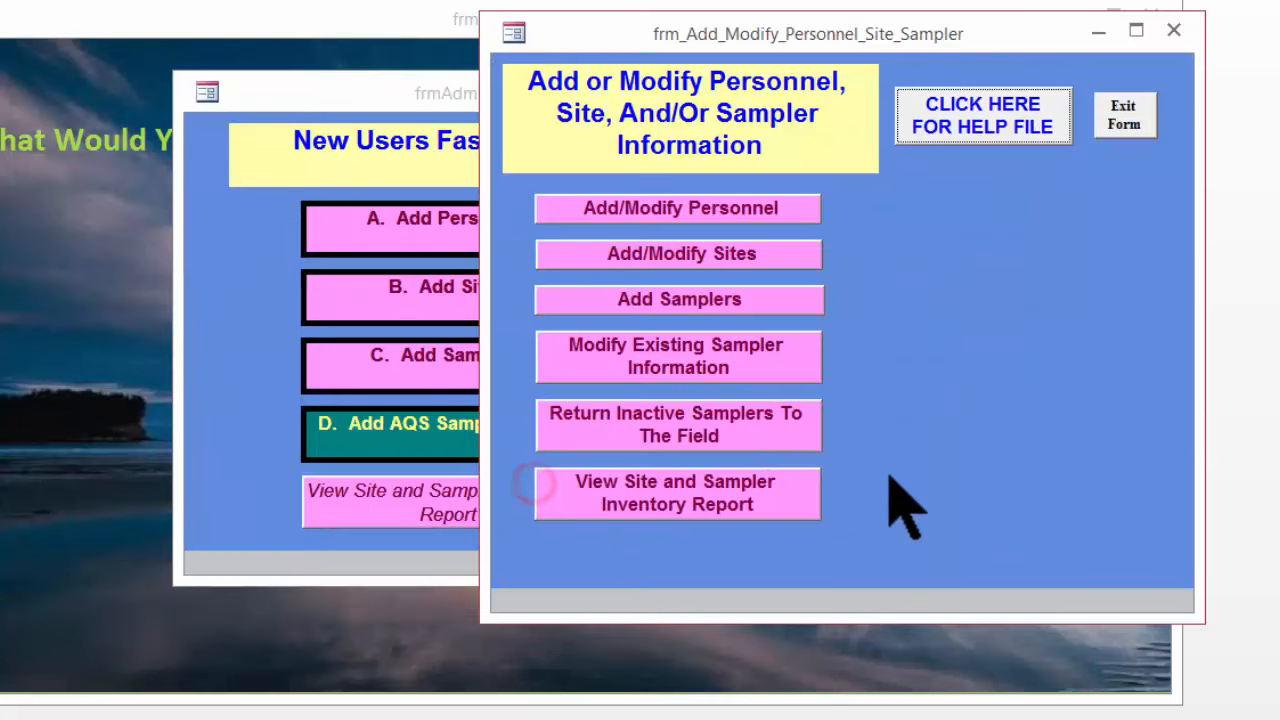